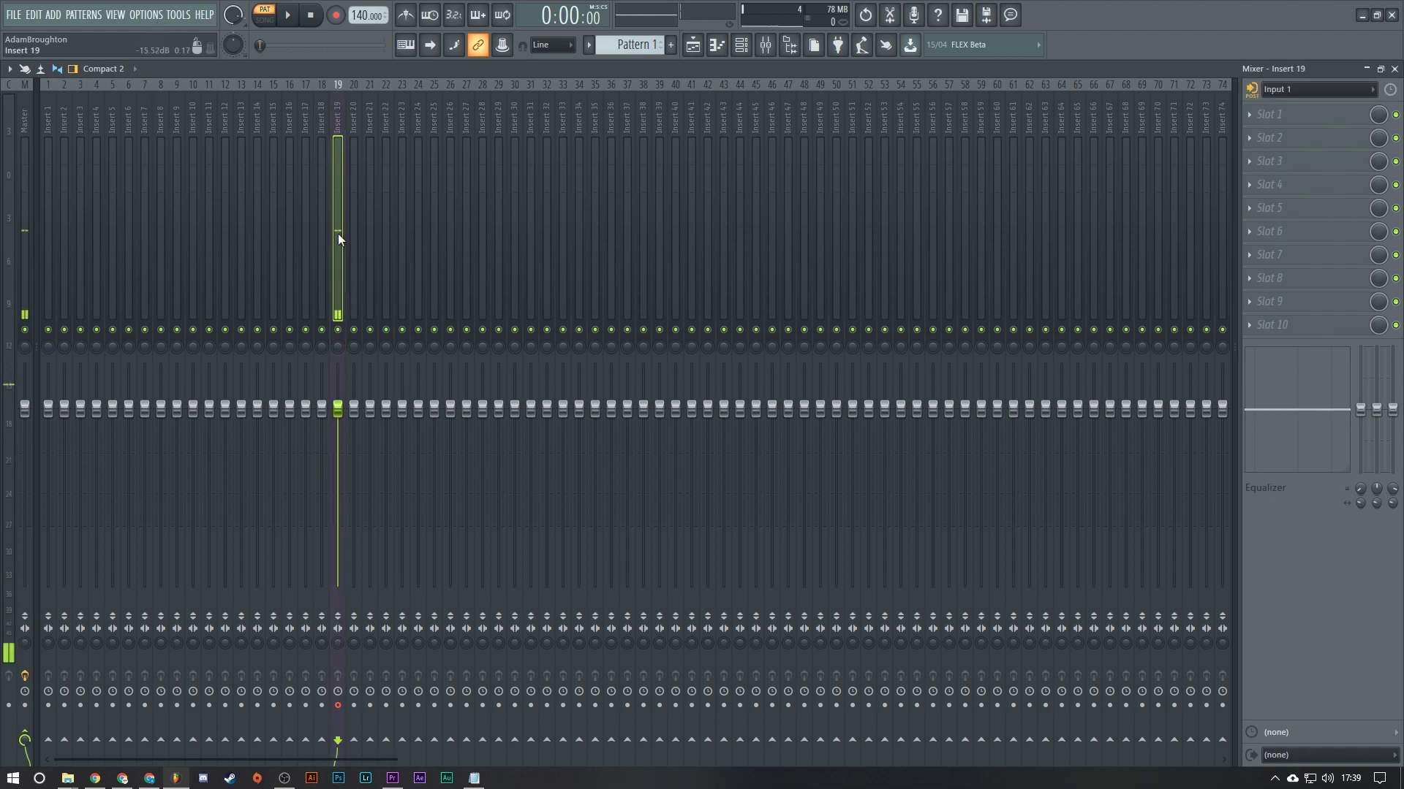
Review the available devices in FL Studio's audio settings, then close them.
{"action": "left_click", "coordinate": [147, 15]}
{"action": "left_click", "coordinate": [171, 61]}
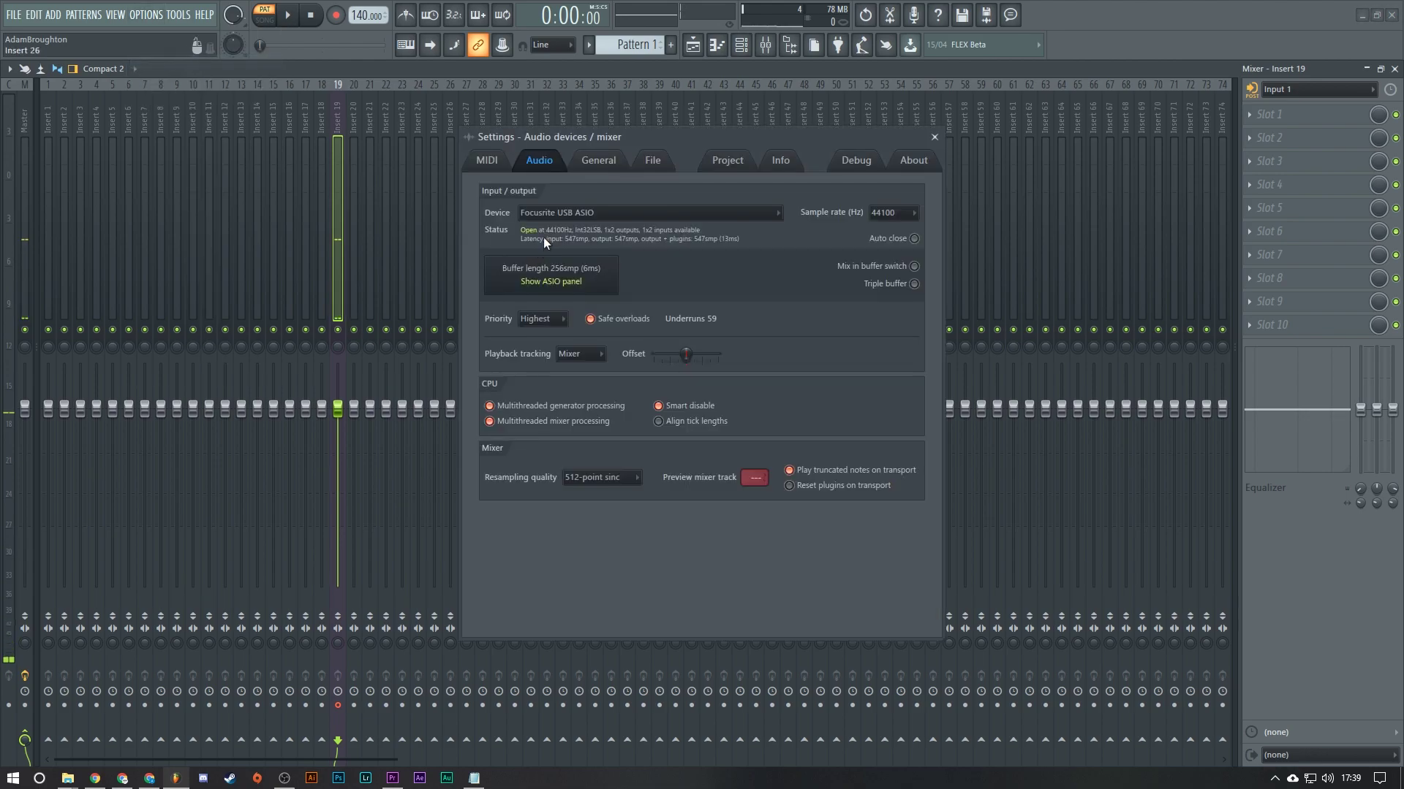
{"action": "left_click", "coordinate": [554, 212]}
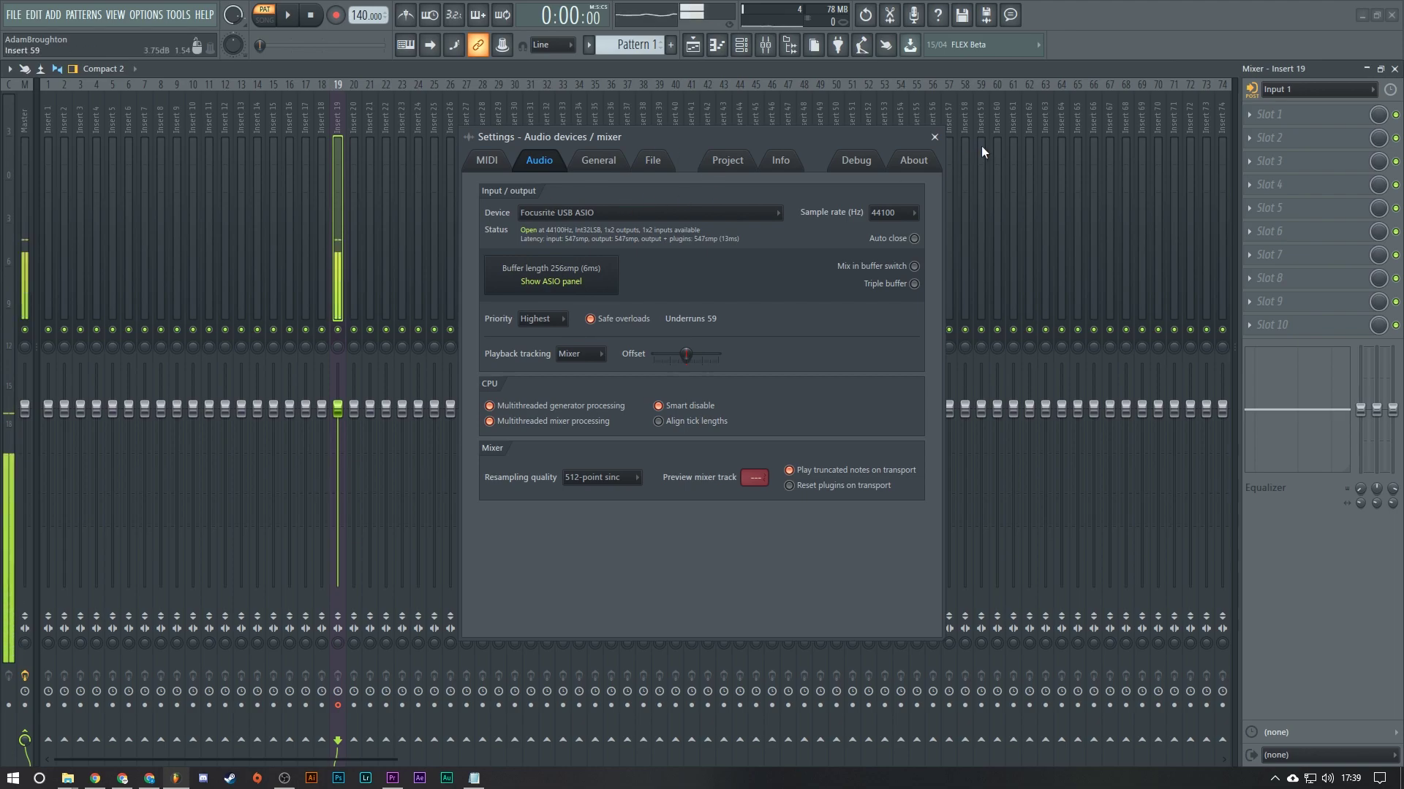
{"action": "left_click", "coordinate": [933, 136]}
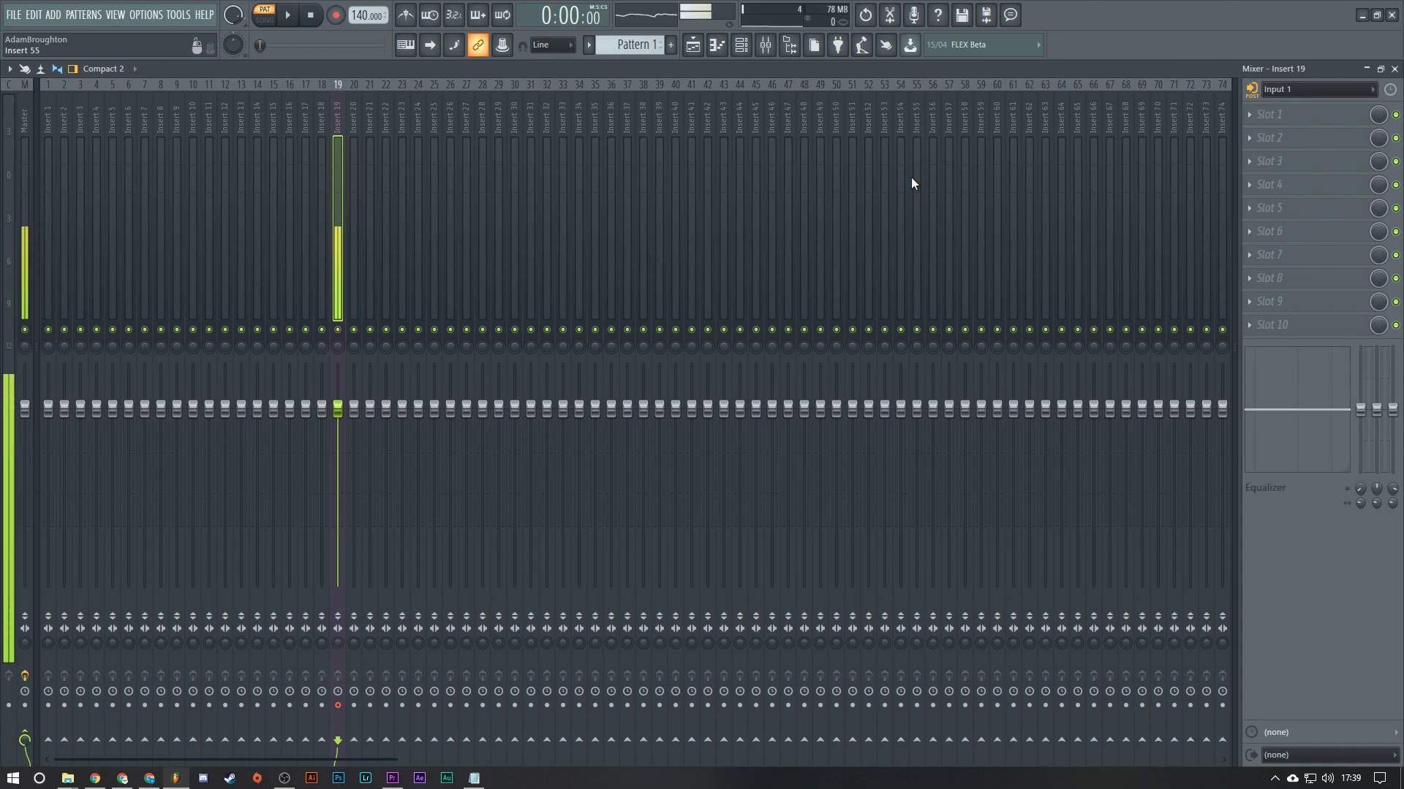
After checking OBS, recheck the FL Studio device list, leaving Focusrite USB ASIO selected.
{"action": "left_click", "coordinate": [283, 778]}
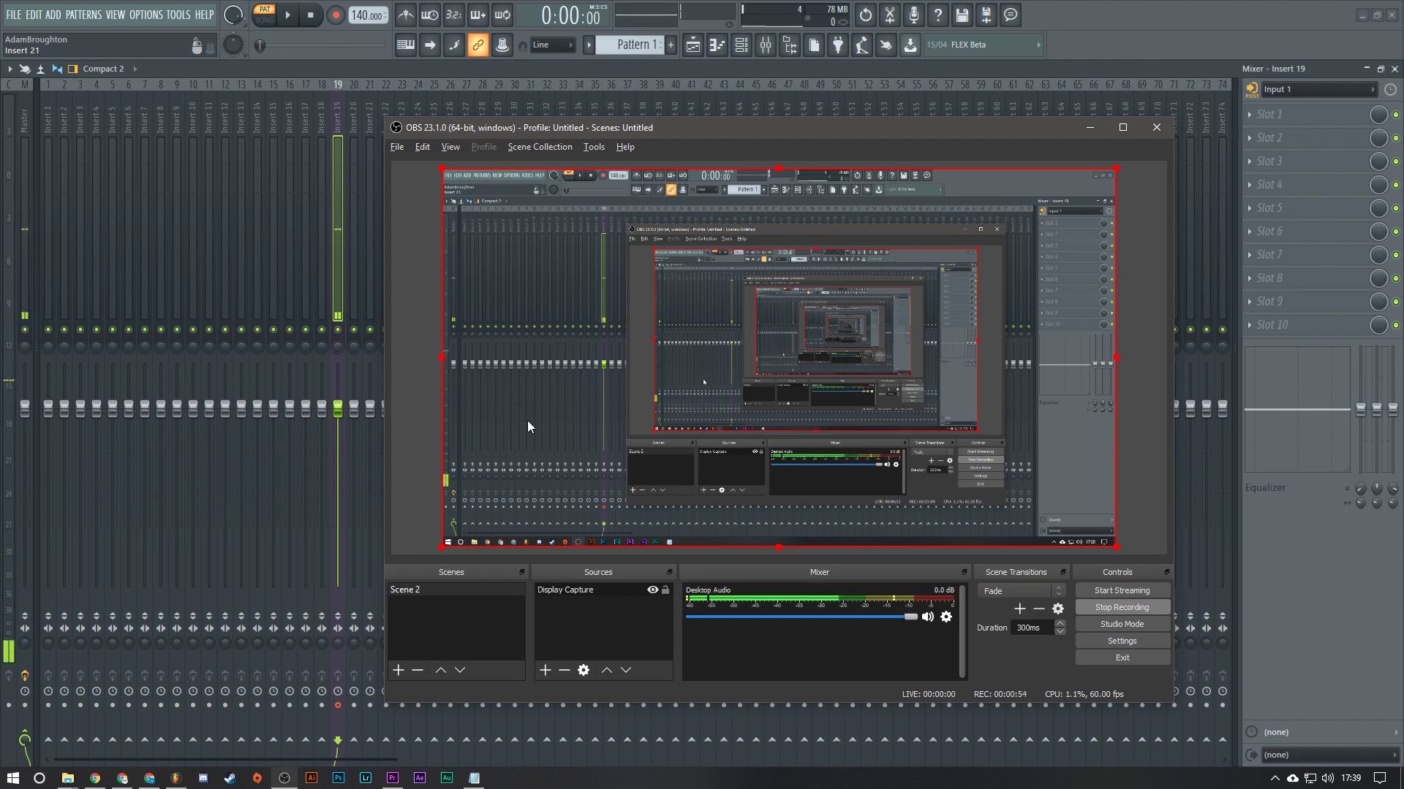
{"action": "left_click", "coordinate": [339, 263]}
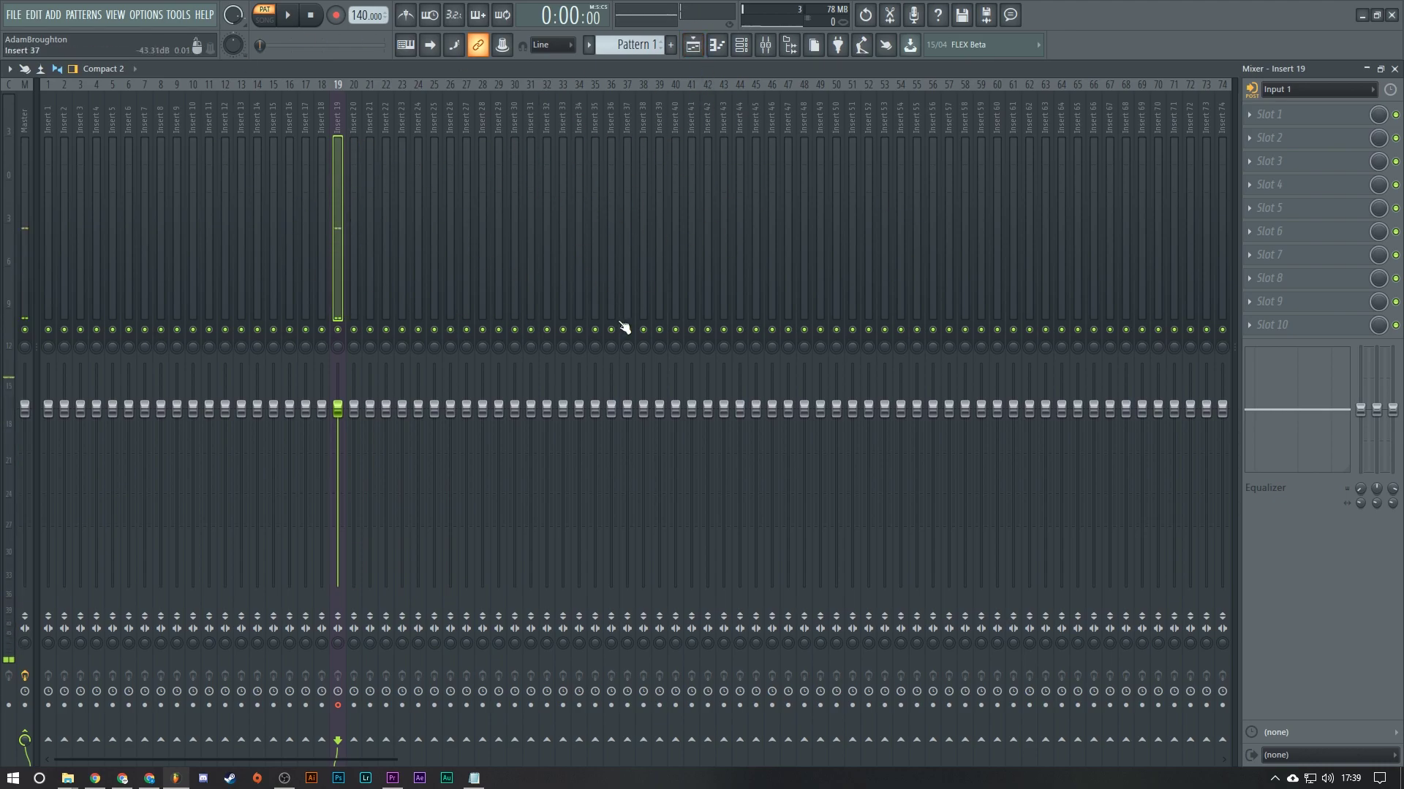
{"action": "left_click", "coordinate": [283, 780]}
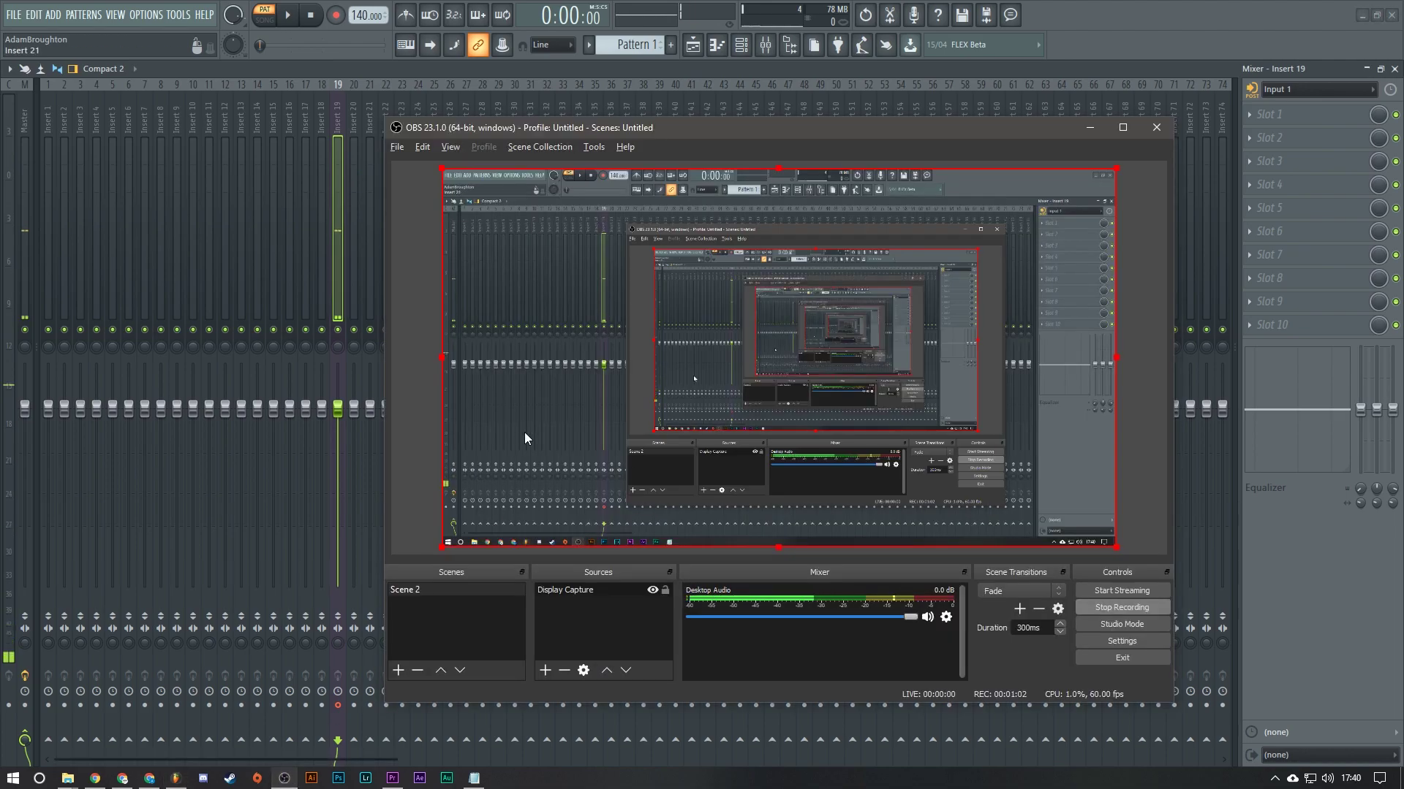
{"action": "left_click", "coordinate": [146, 15]}
{"action": "left_click", "coordinate": [204, 60]}
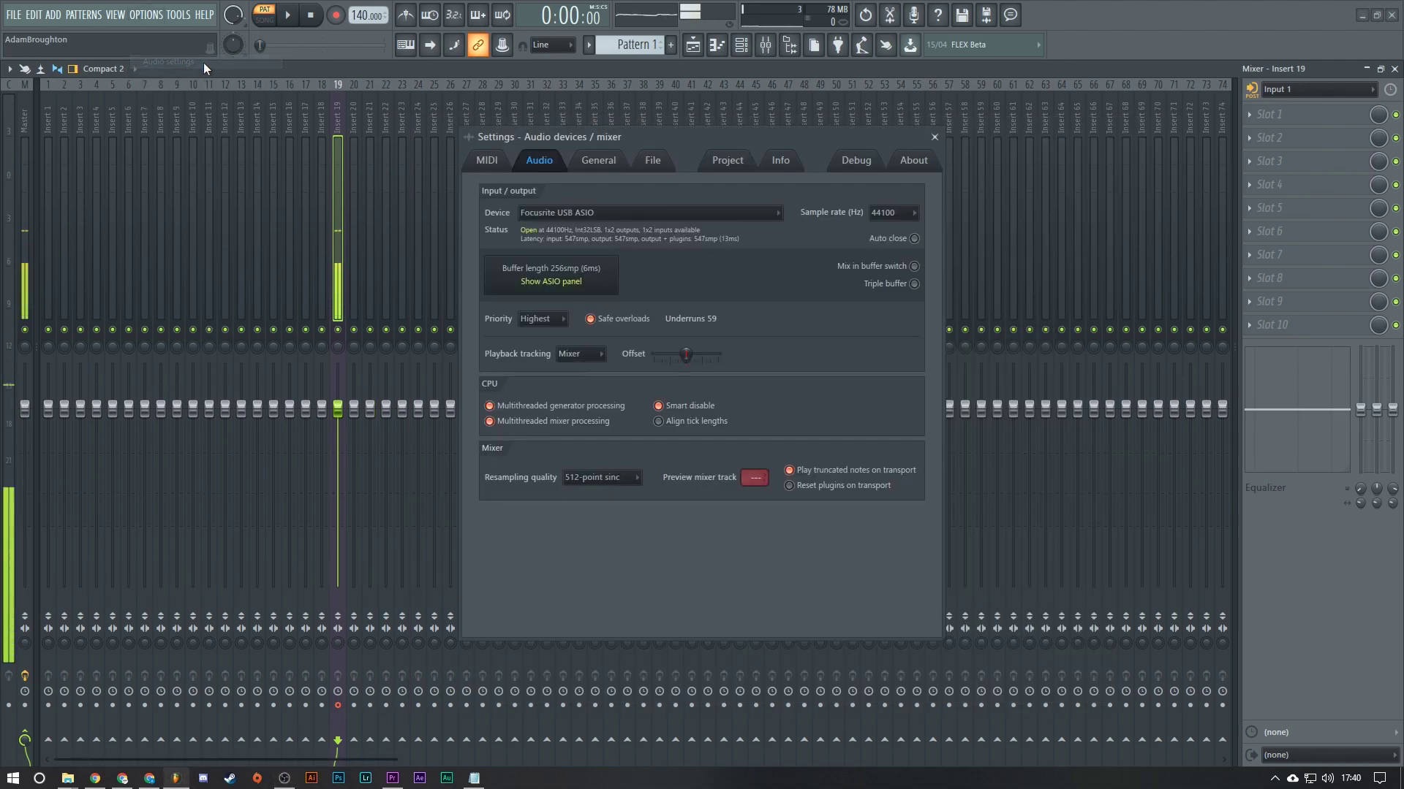
{"action": "left_click", "coordinate": [552, 215]}
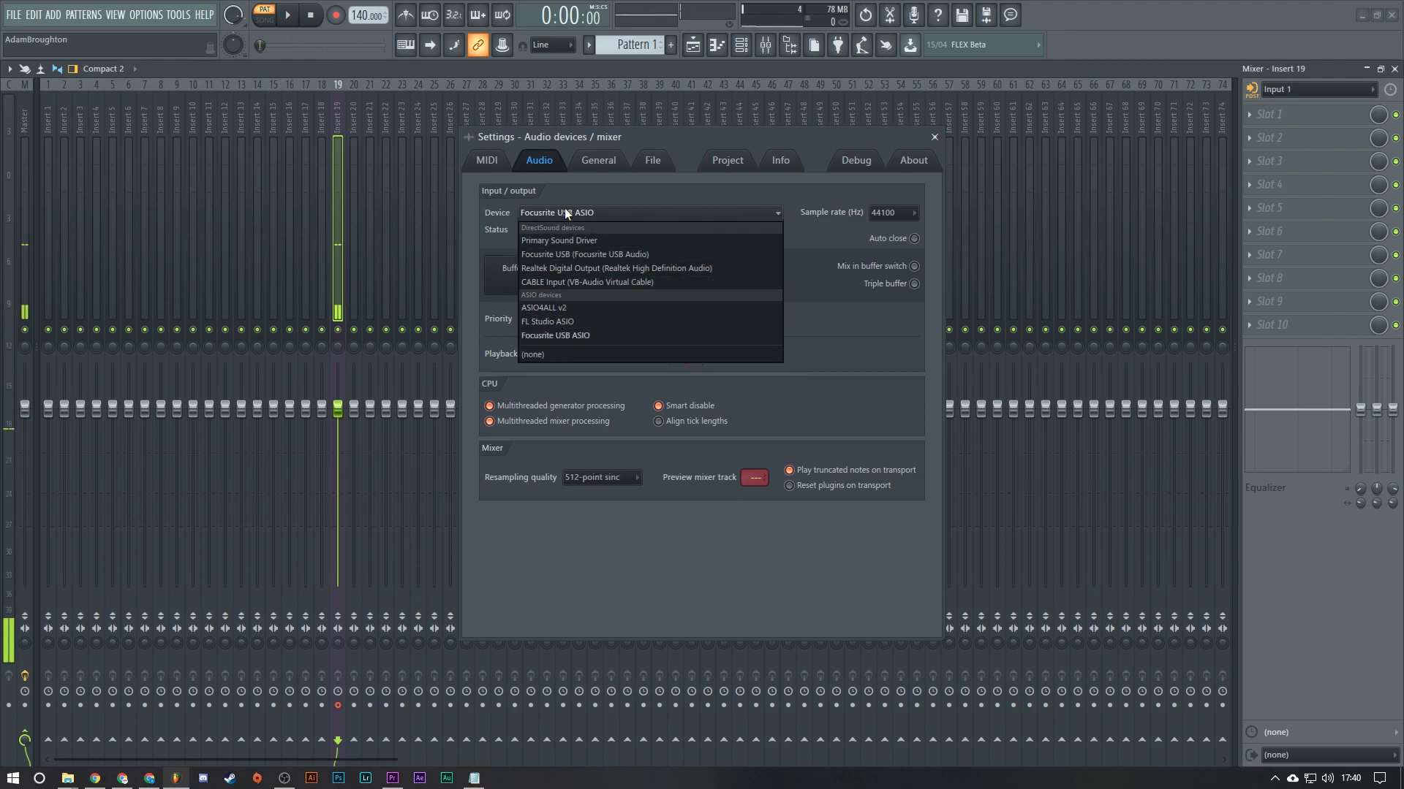
{"action": "left_click", "coordinate": [932, 137]}
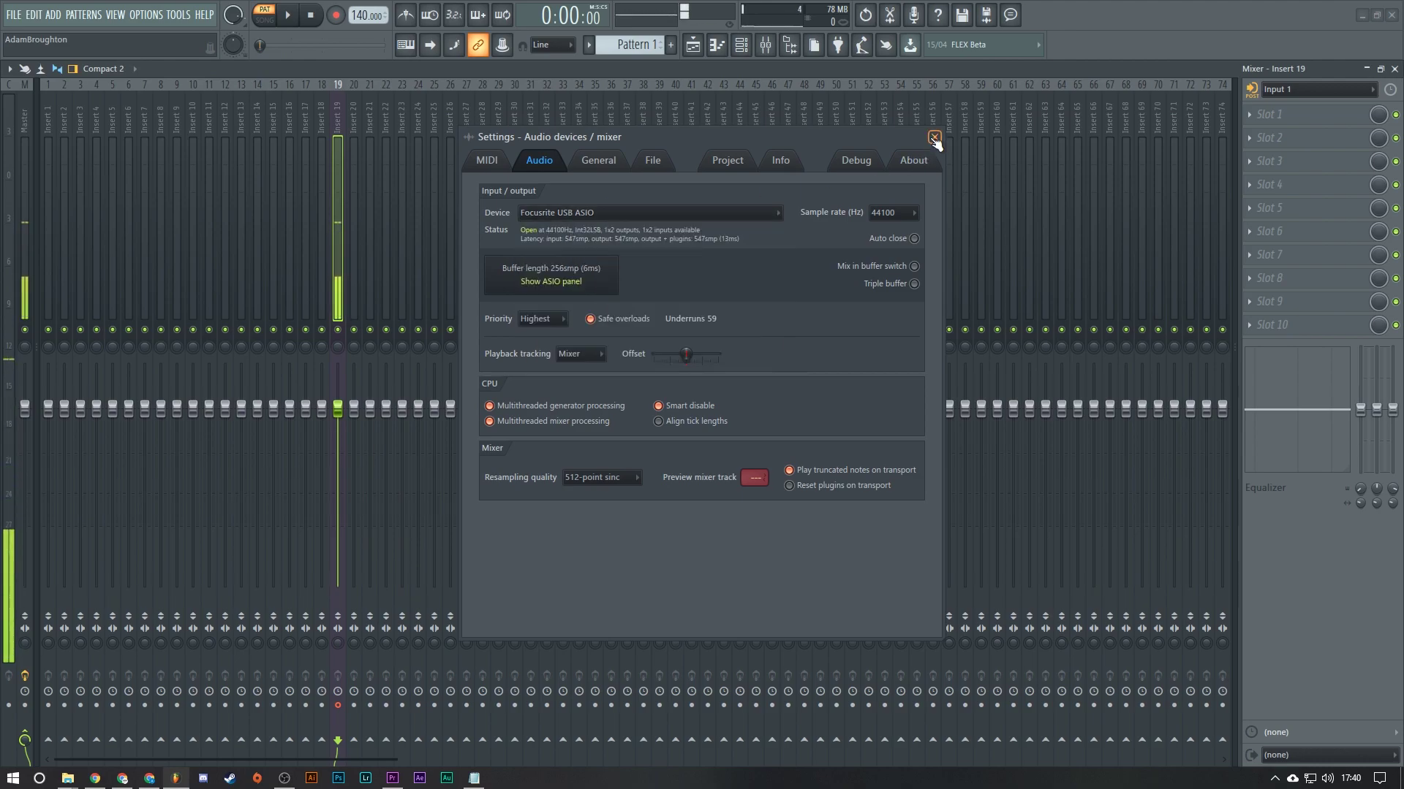
Close the audio settings, hide the mixer, visit OBS, and bring FL Studio's mixer back.
{"action": "left_click", "coordinate": [933, 139]}
{"action": "left_click", "coordinate": [765, 44]}
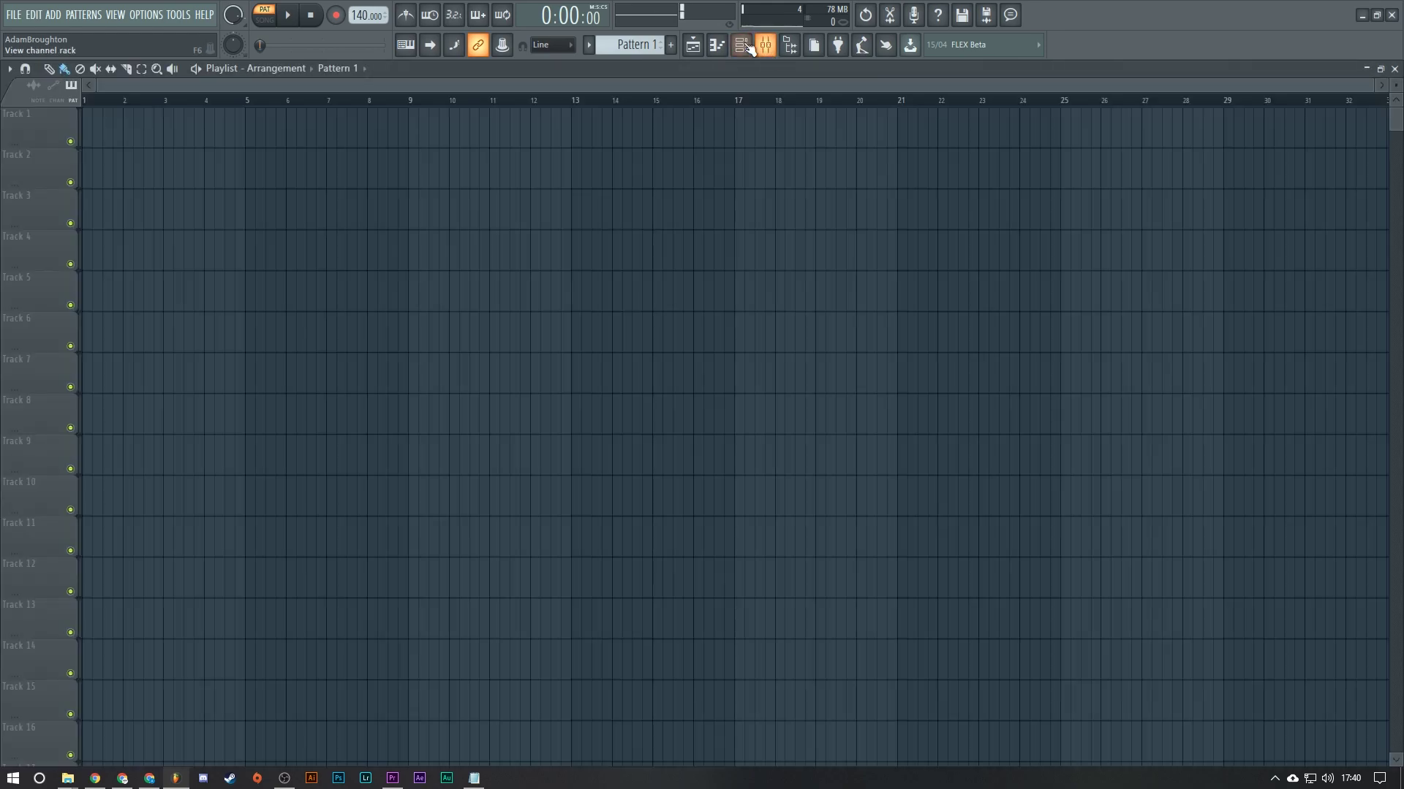
{"action": "left_click", "coordinate": [285, 779]}
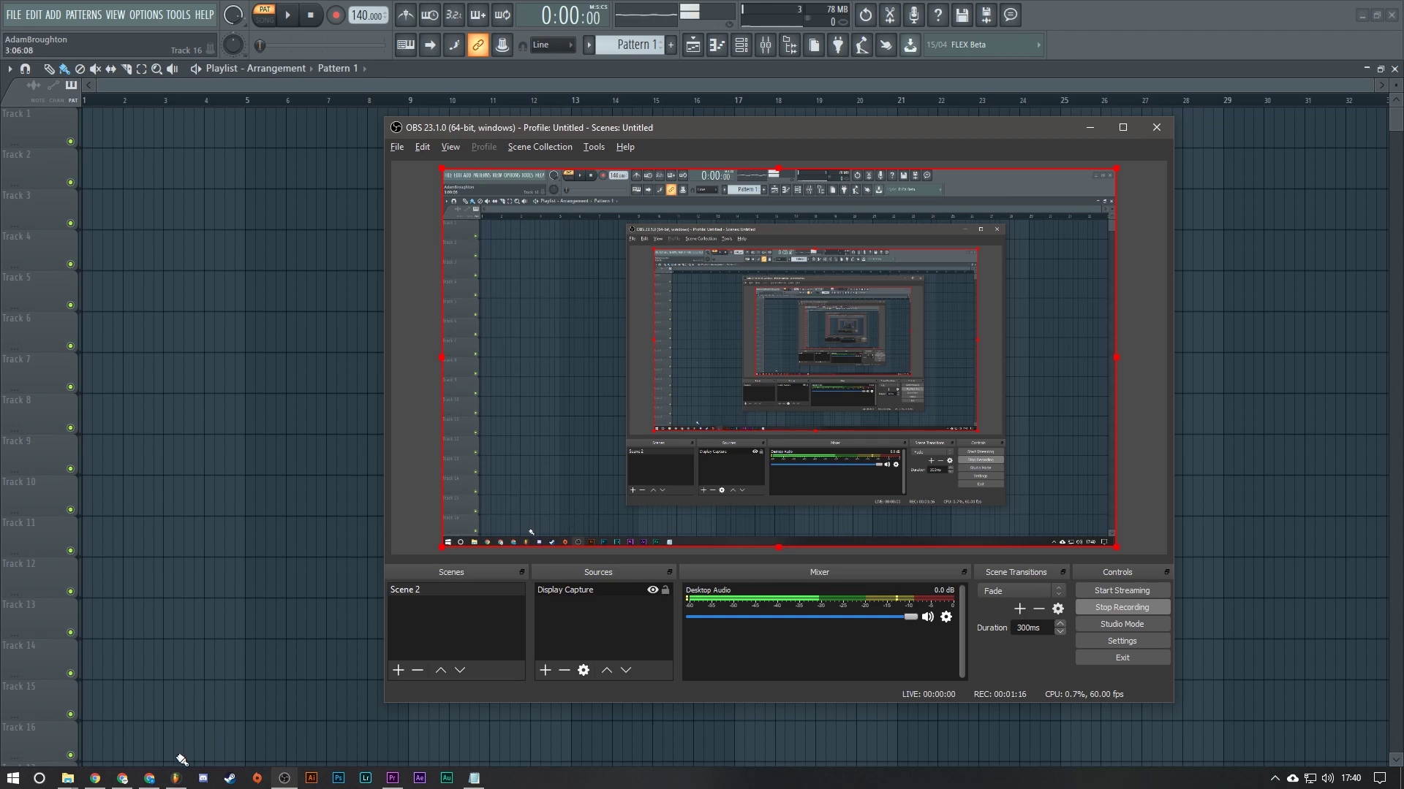
{"action": "left_click", "coordinate": [174, 779]}
{"action": "left_click", "coordinate": [766, 44]}
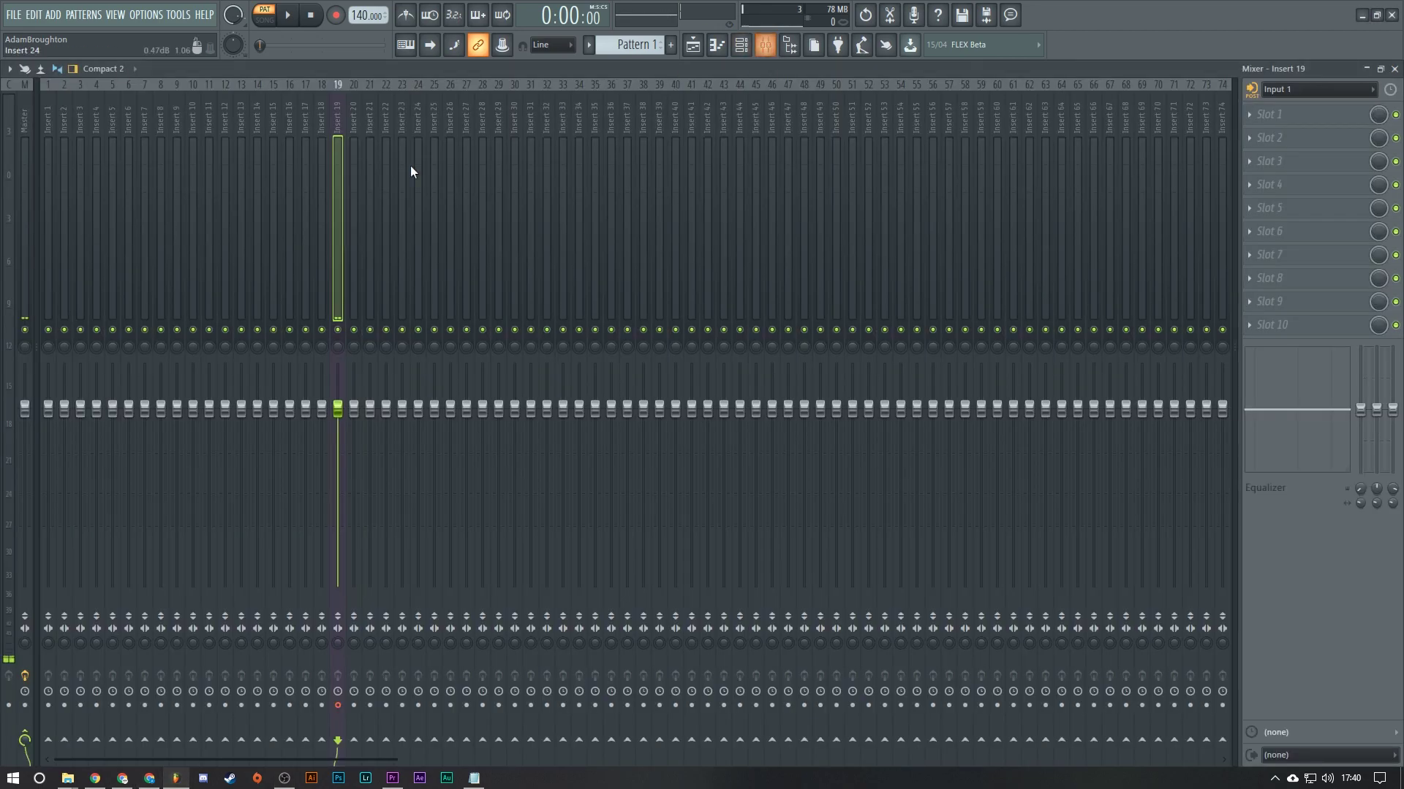
Select Master, open and centre its VoxengoRecorder window, and open slot 9's plugin list.
{"action": "left_click", "coordinate": [30, 242]}
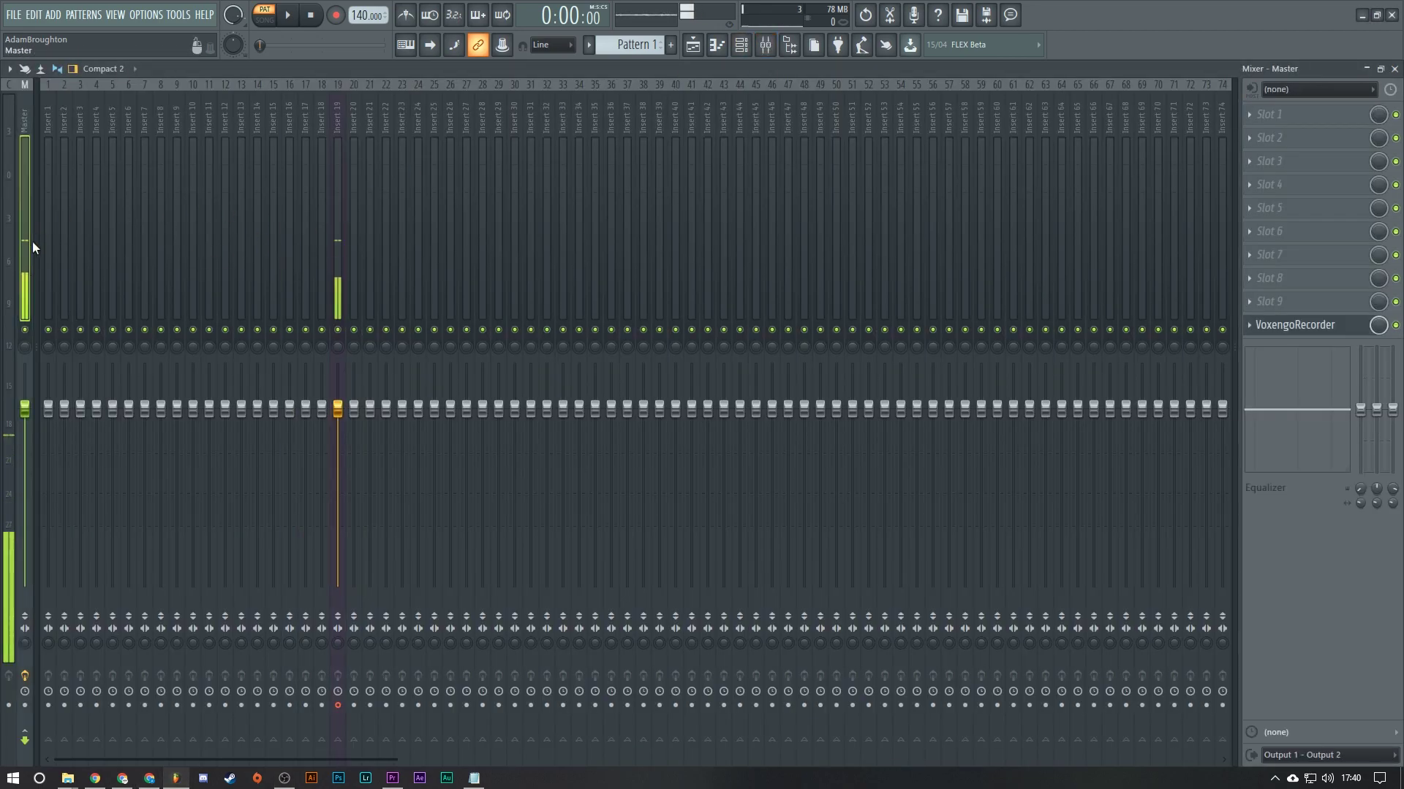
{"action": "left_click", "coordinate": [1294, 325]}
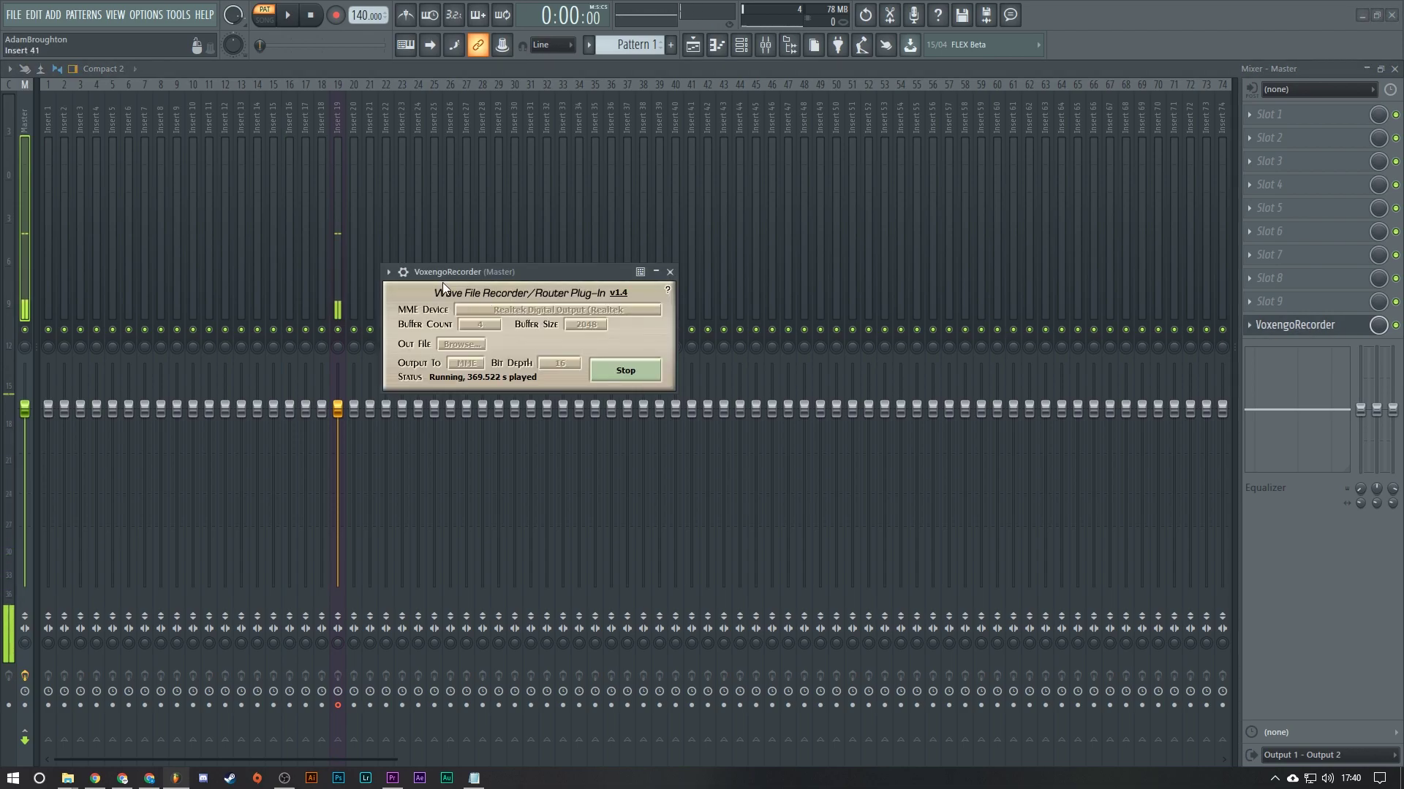
{"action": "mouse_move", "coordinate": [481, 274]}
{"action": "left_mouse_down"}
{"action": "mouse_move", "coordinate": [574, 201]}
{"action": "mouse_move", "coordinate": [570, 270]}
{"action": "left_mouse_up"}
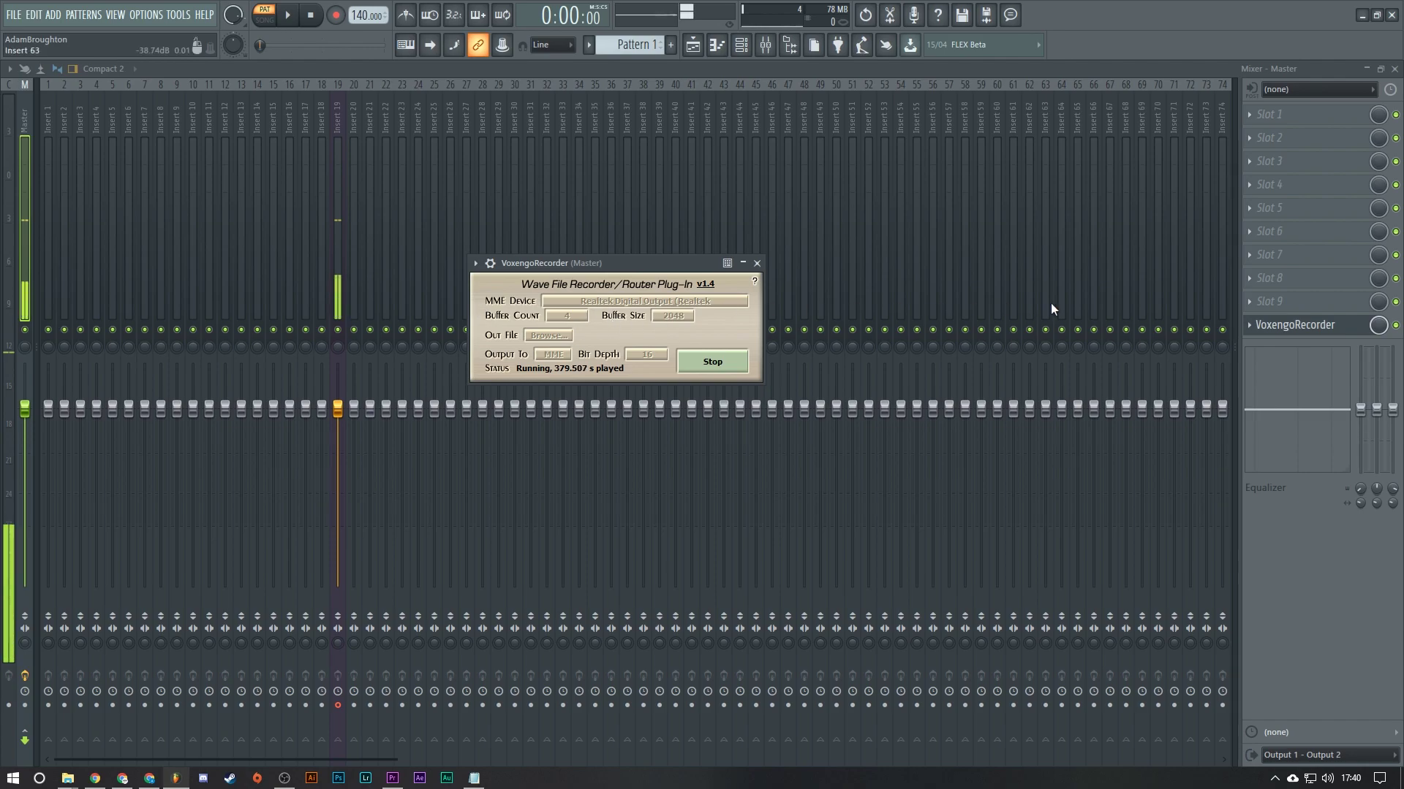
{"action": "left_click", "coordinate": [1242, 308]}
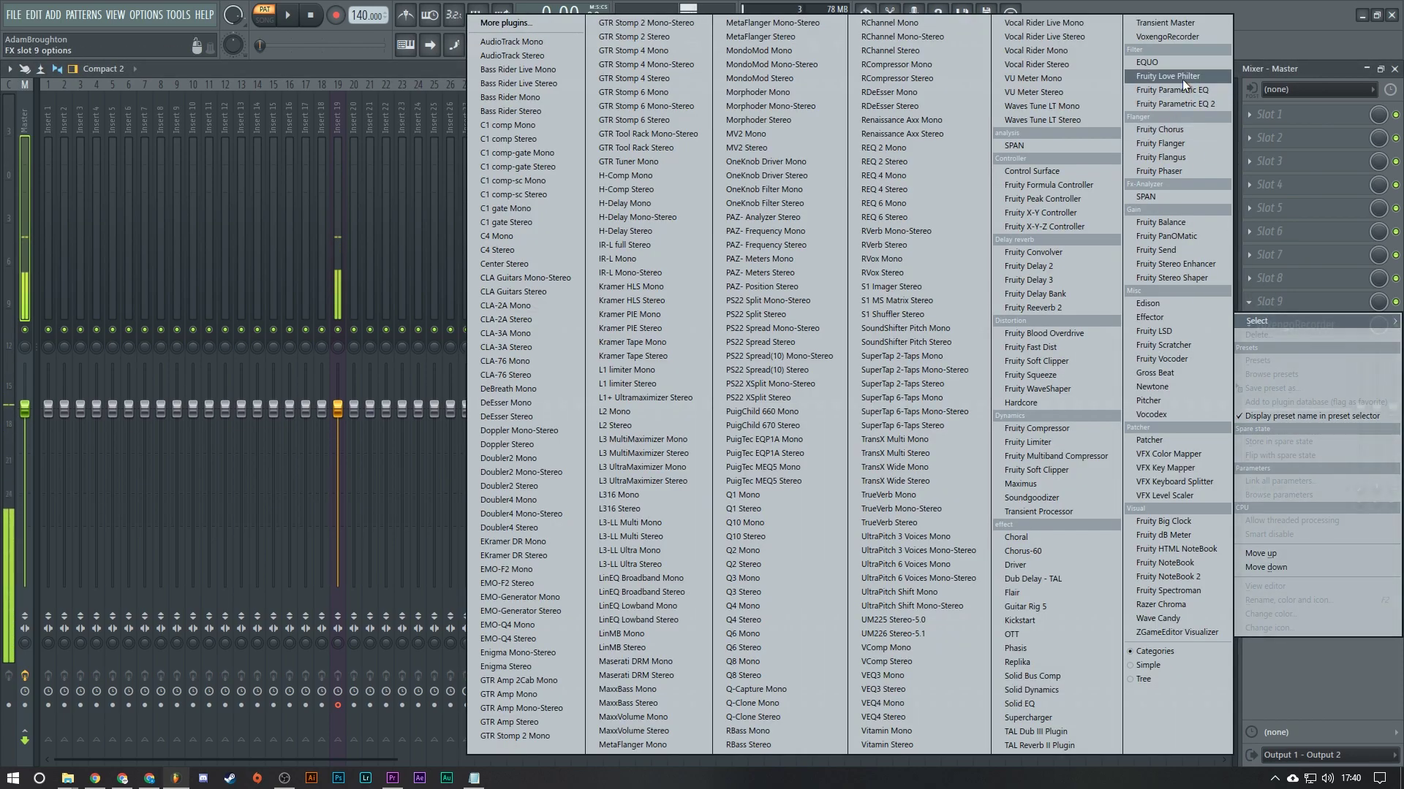
Load VoxengoRecorder into Master slot 9 and set its MME device to Realtek Digital Output.
{"action": "left_click", "coordinate": [1179, 37]}
{"action": "left_click_drag", "start_coordinate": [241, 172], "coordinate": [867, 276]}
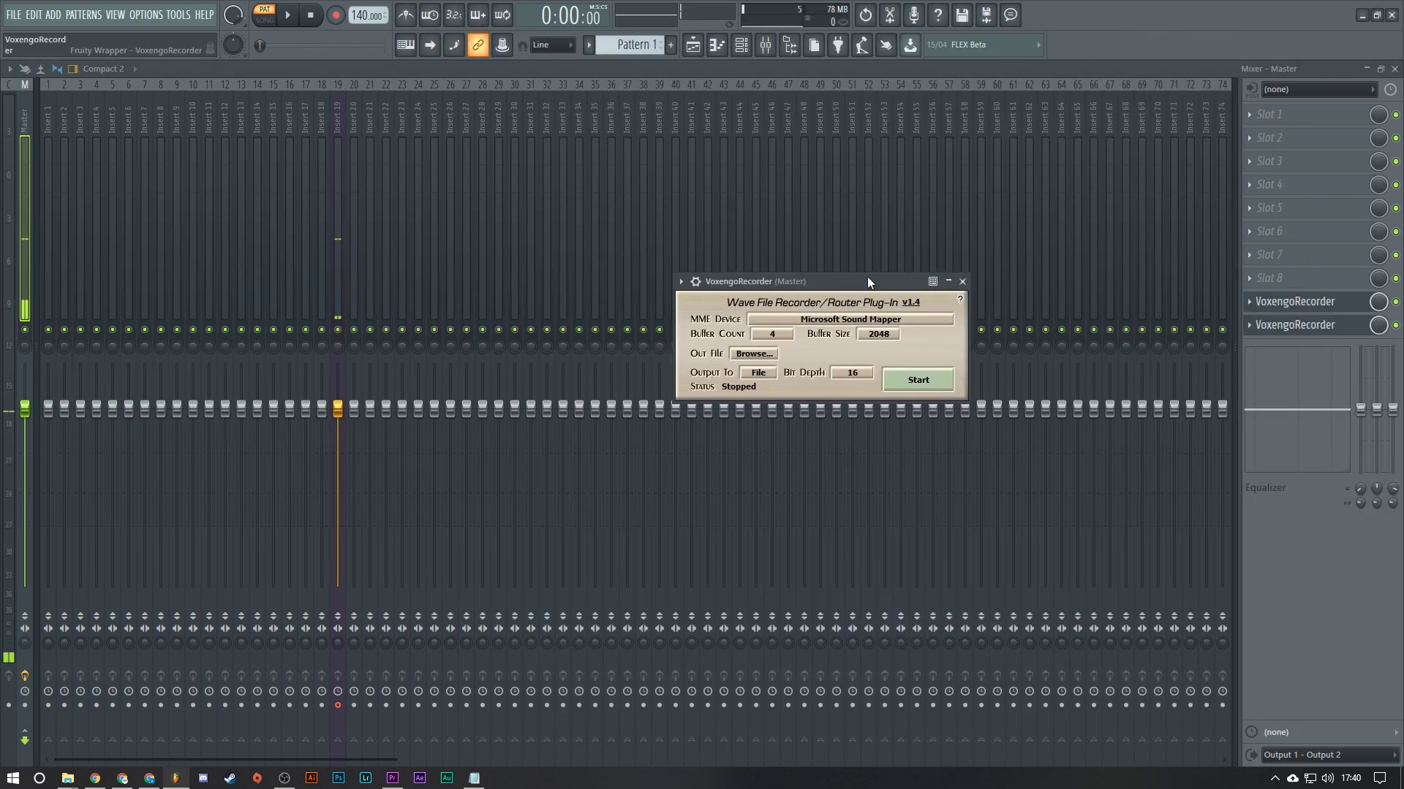
{"action": "left_click_drag", "start_coordinate": [763, 276], "coordinate": [595, 283]}
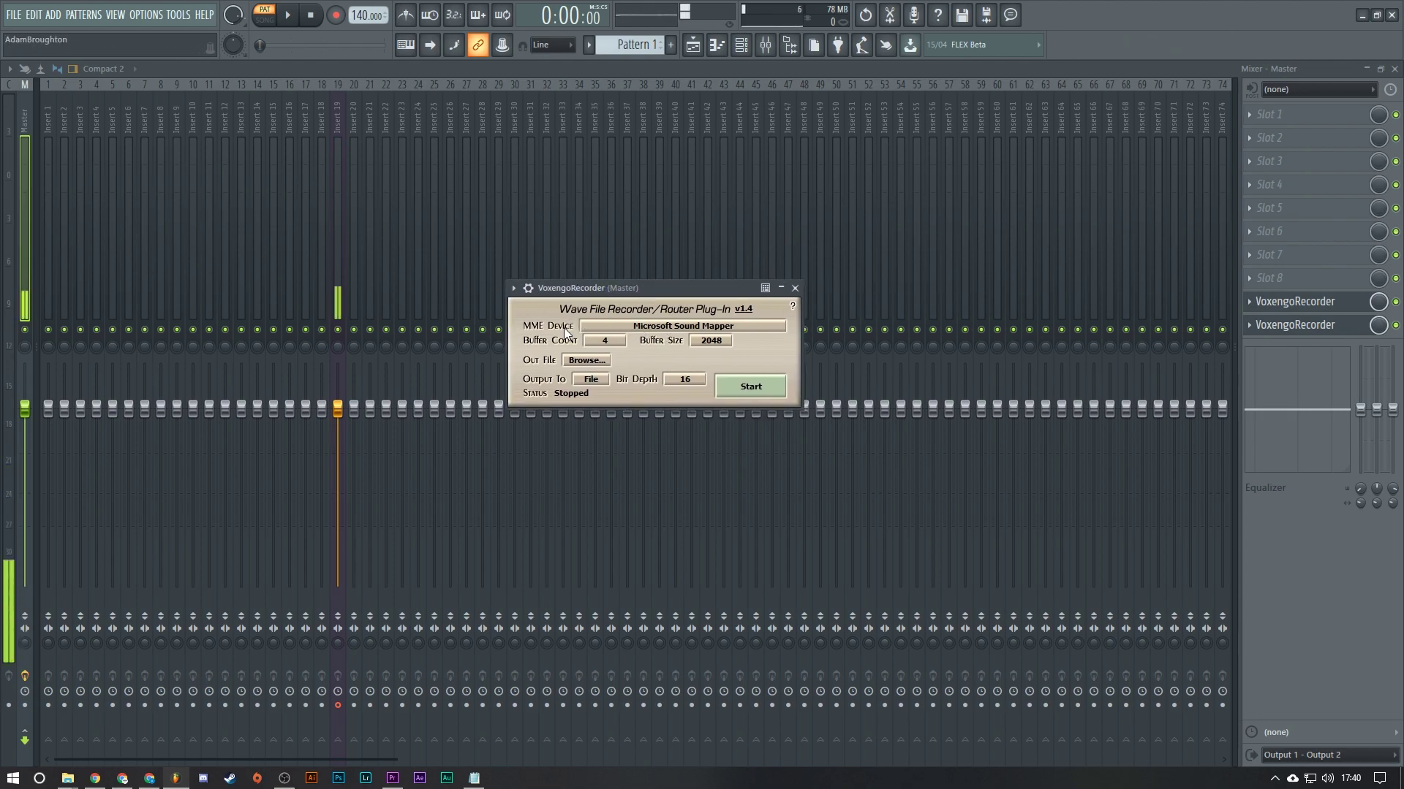
{"action": "left_click", "coordinate": [630, 327]}
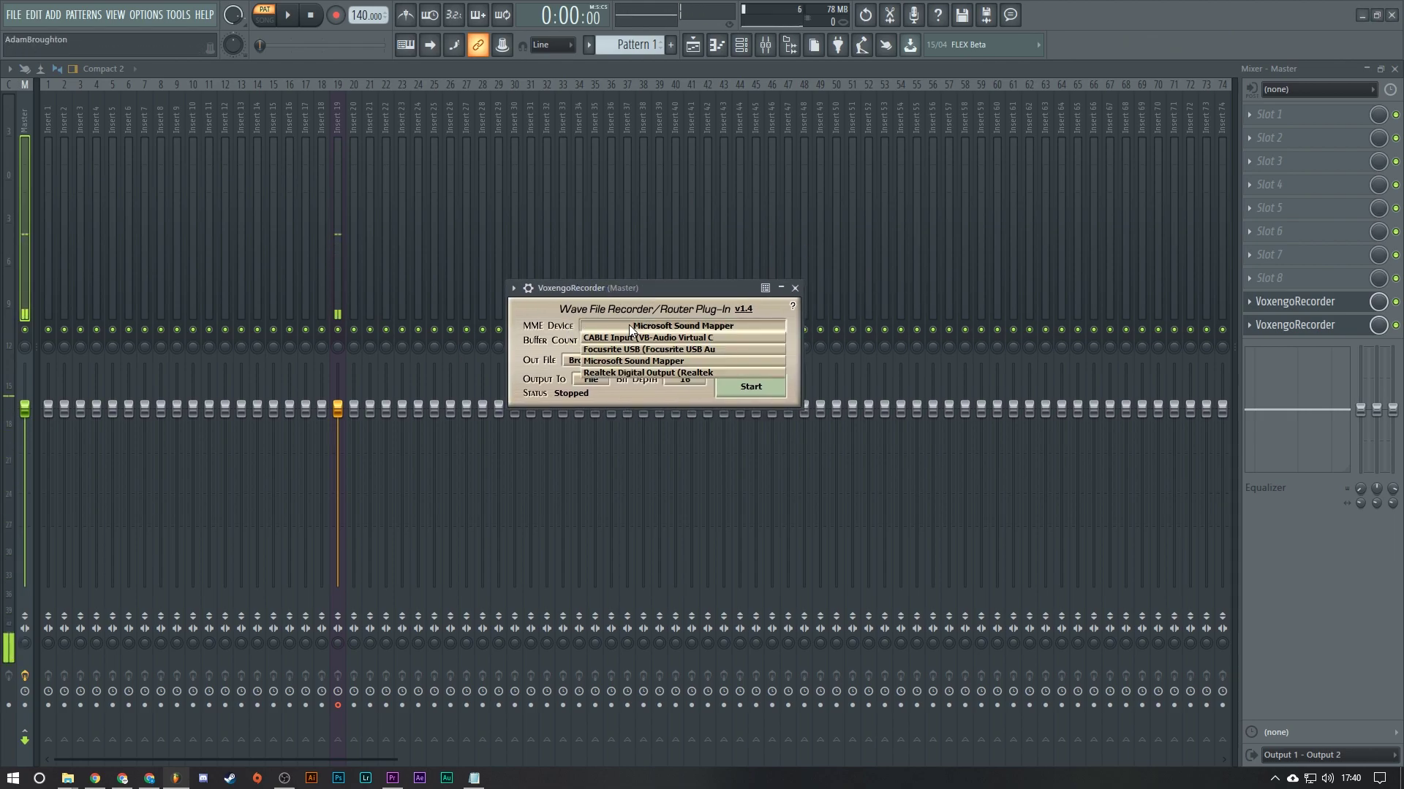
{"action": "left_click", "coordinate": [621, 375]}
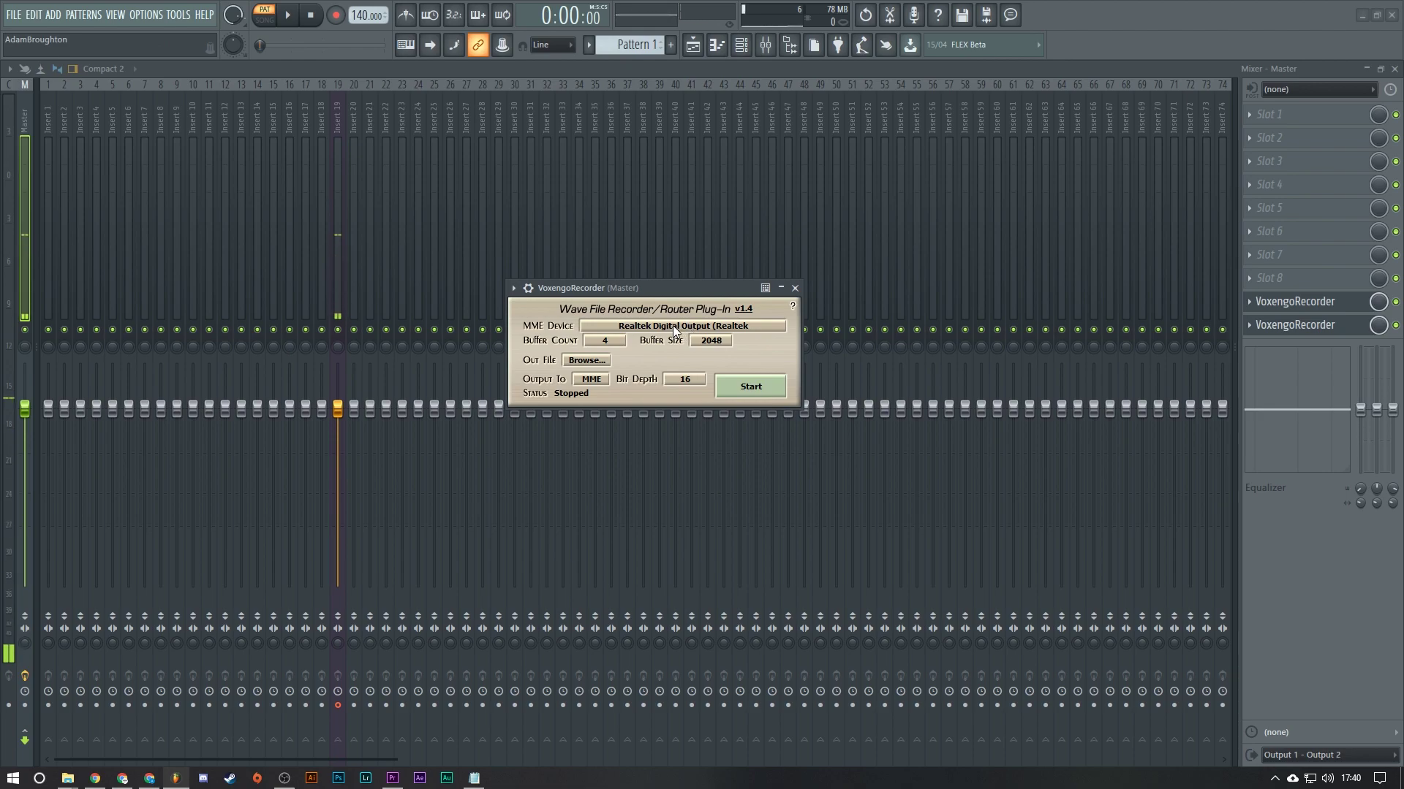
Briefly reopen the audio settings, still on Focusrite USB ASIO, and reposition the recorder window.
{"action": "left_click_drag", "start_coordinate": [619, 291], "coordinate": [772, 256]}
{"action": "left_click", "coordinate": [136, 15]}
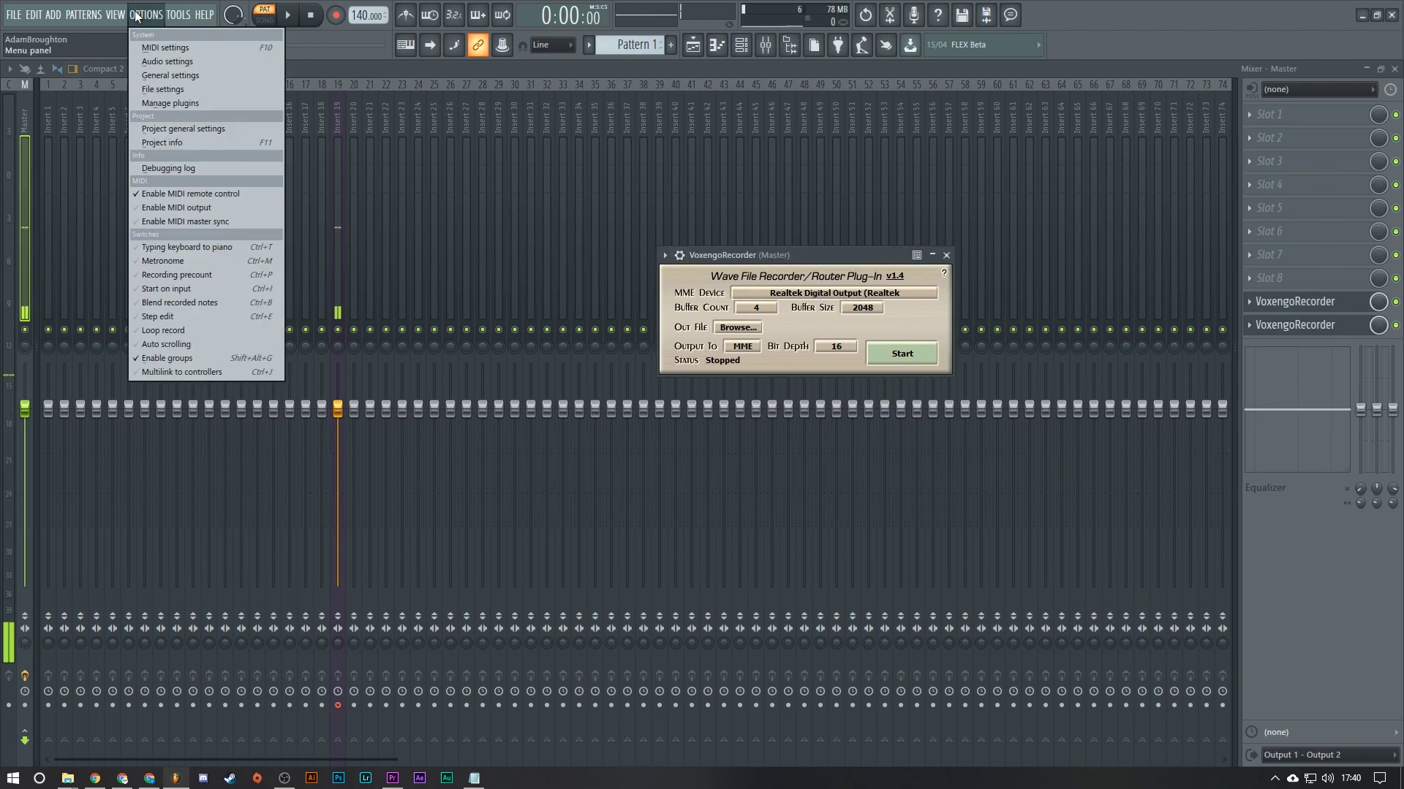
{"action": "left_click", "coordinate": [169, 62]}
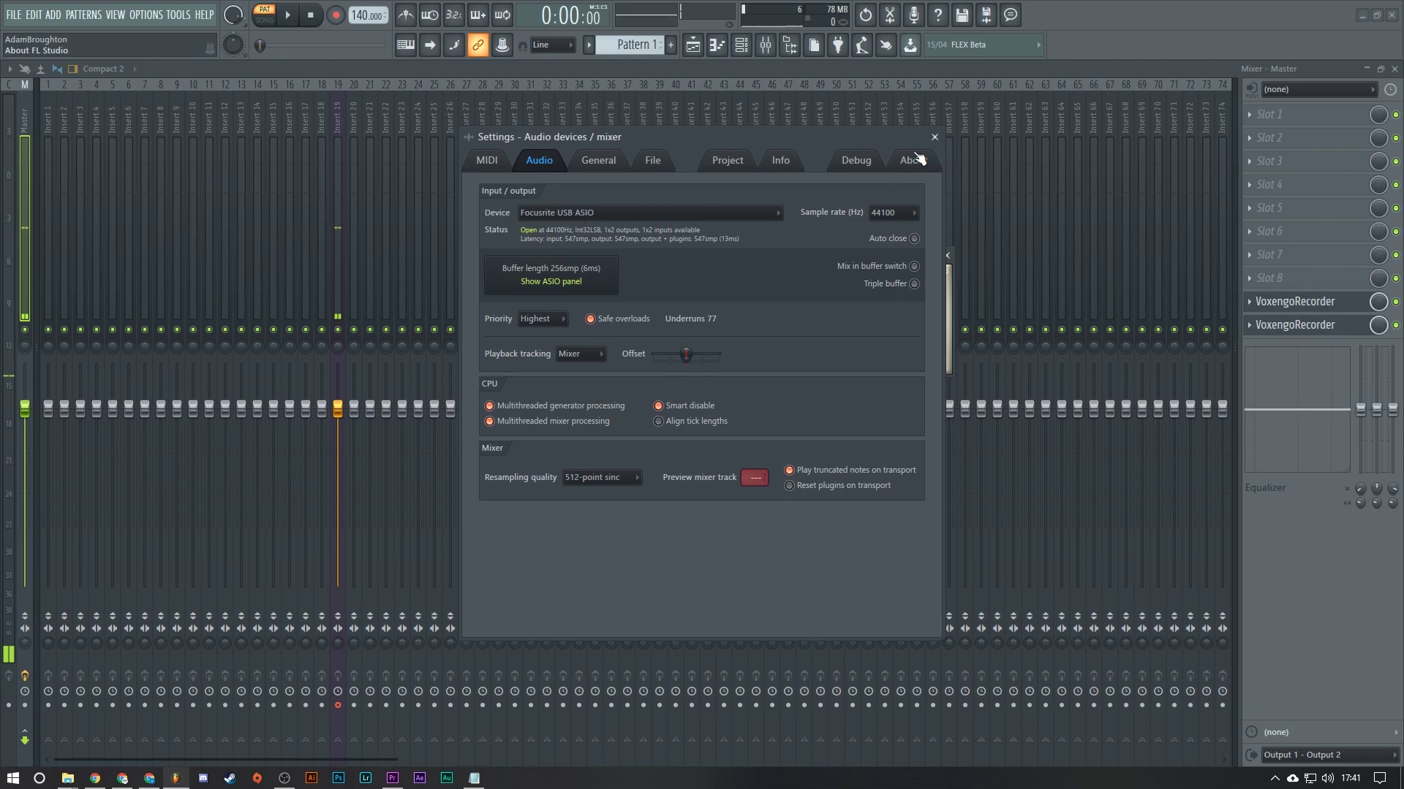
{"action": "left_click", "coordinate": [933, 138]}
{"action": "left_click_drag", "start_coordinate": [808, 251], "coordinate": [680, 147]}
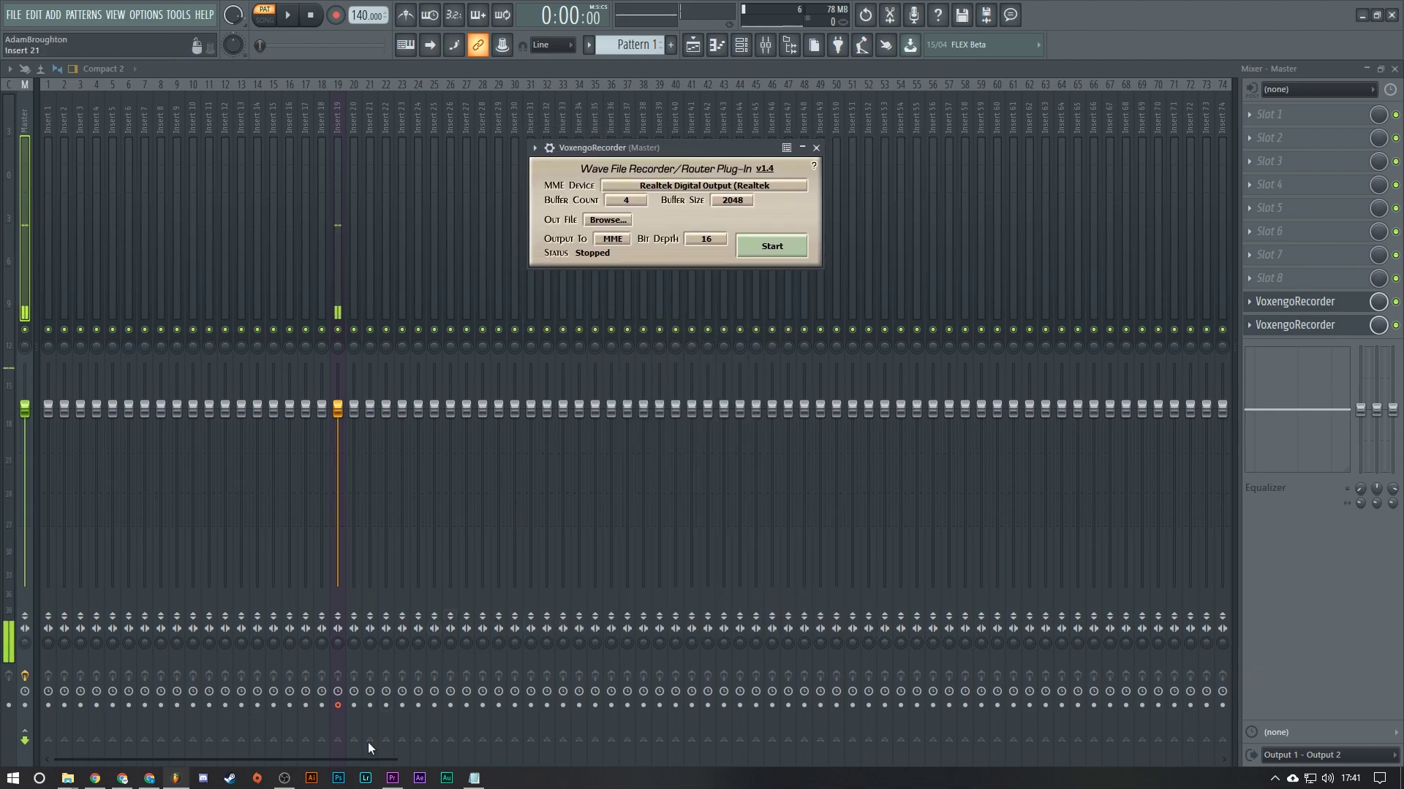
Confirm OBS Desktop Audio uses Realtek Digital Output on the Audio settings page, then close Settings.
{"action": "left_click", "coordinate": [284, 779]}
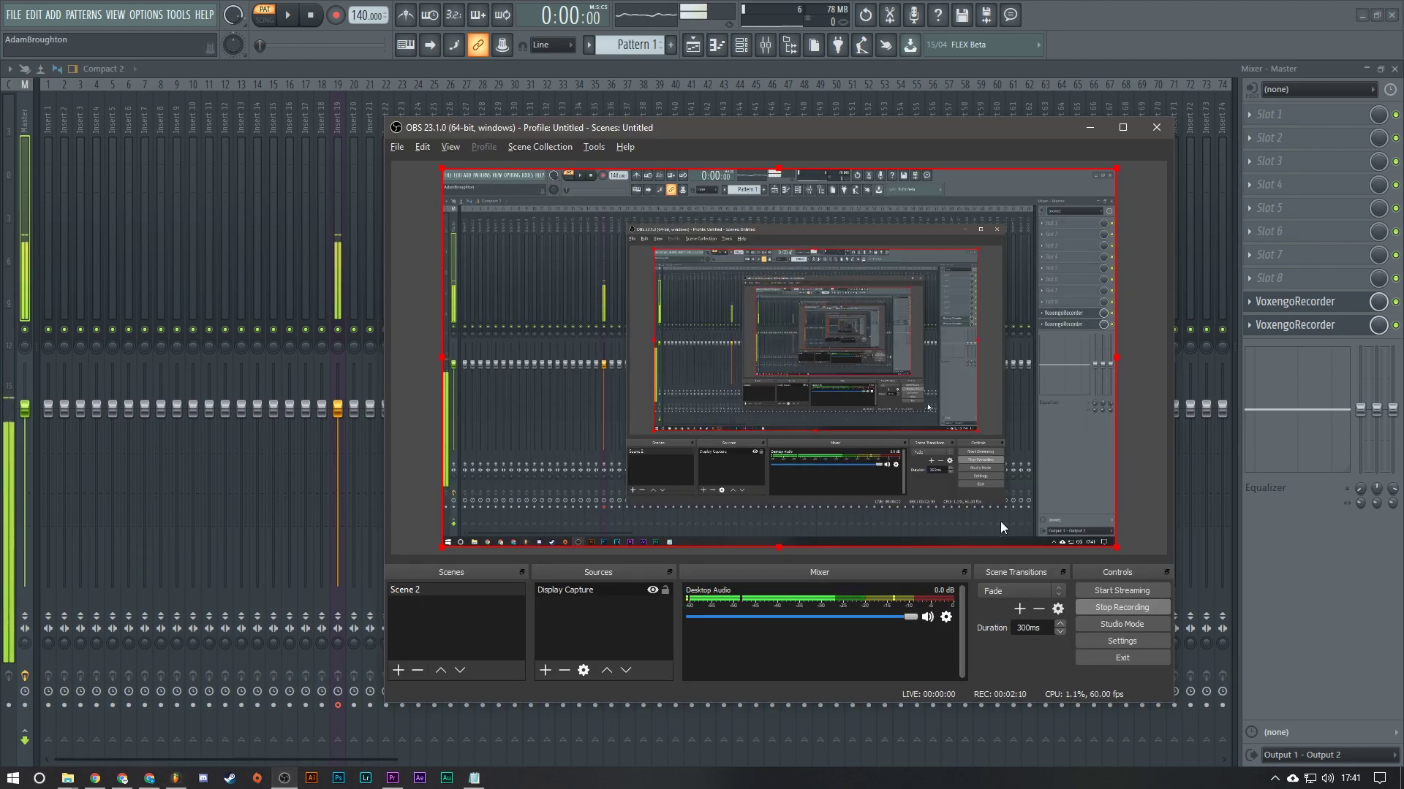
{"action": "left_click", "coordinate": [1113, 642]}
{"action": "left_click", "coordinate": [453, 251]}
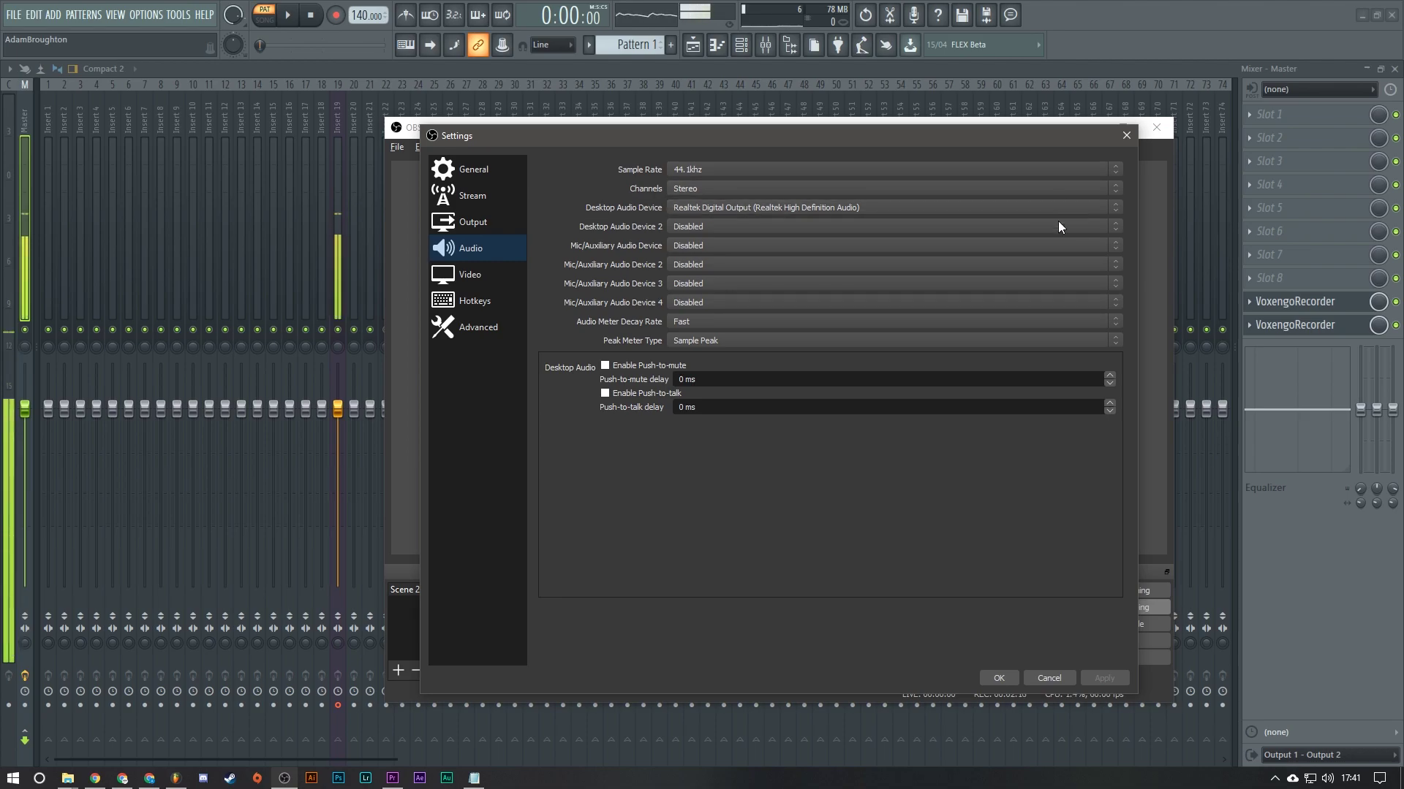
{"action": "left_click", "coordinate": [1127, 135]}
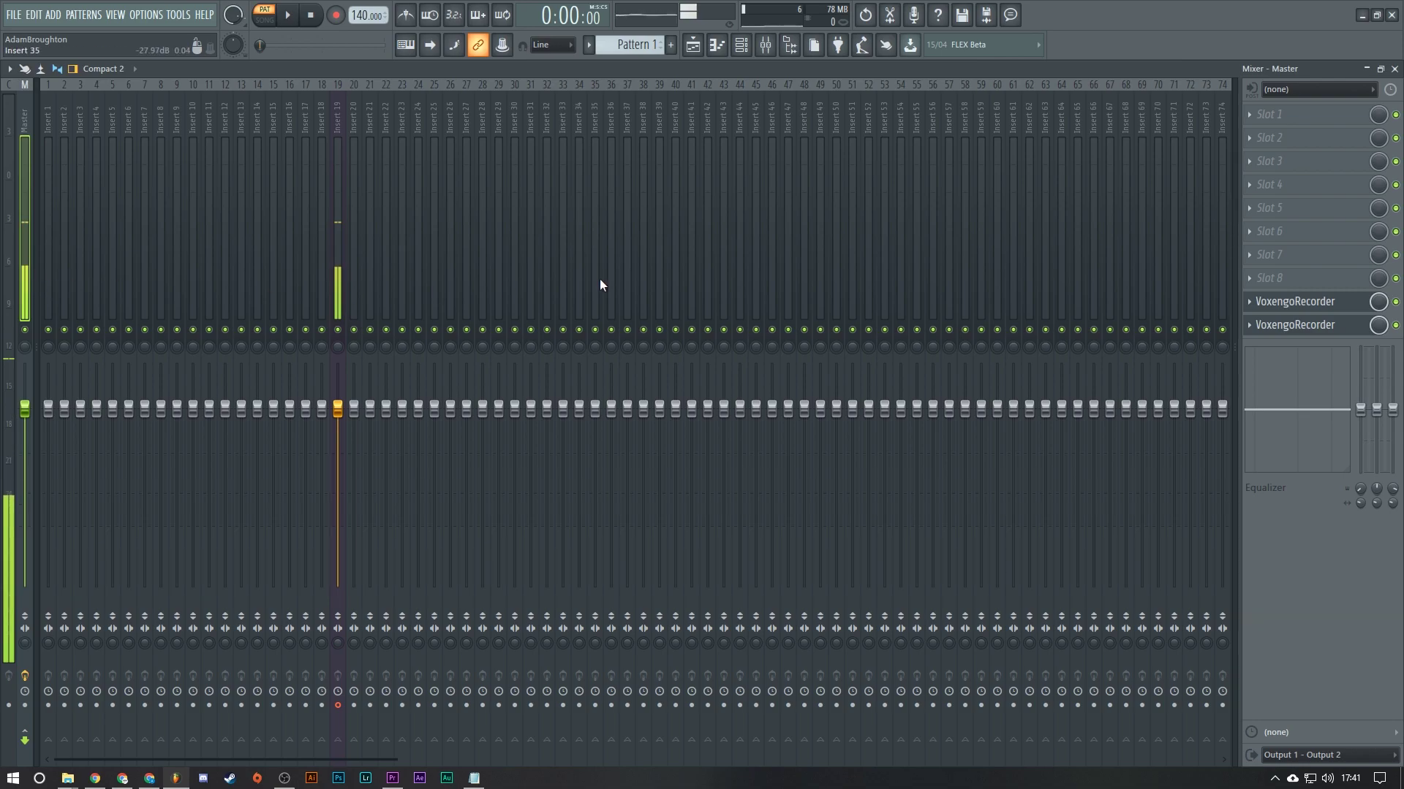
Open the Master's VoxengoRecorder and confirm buffer count 4 and buffer size 2048.
{"action": "left_click", "coordinate": [285, 780]}
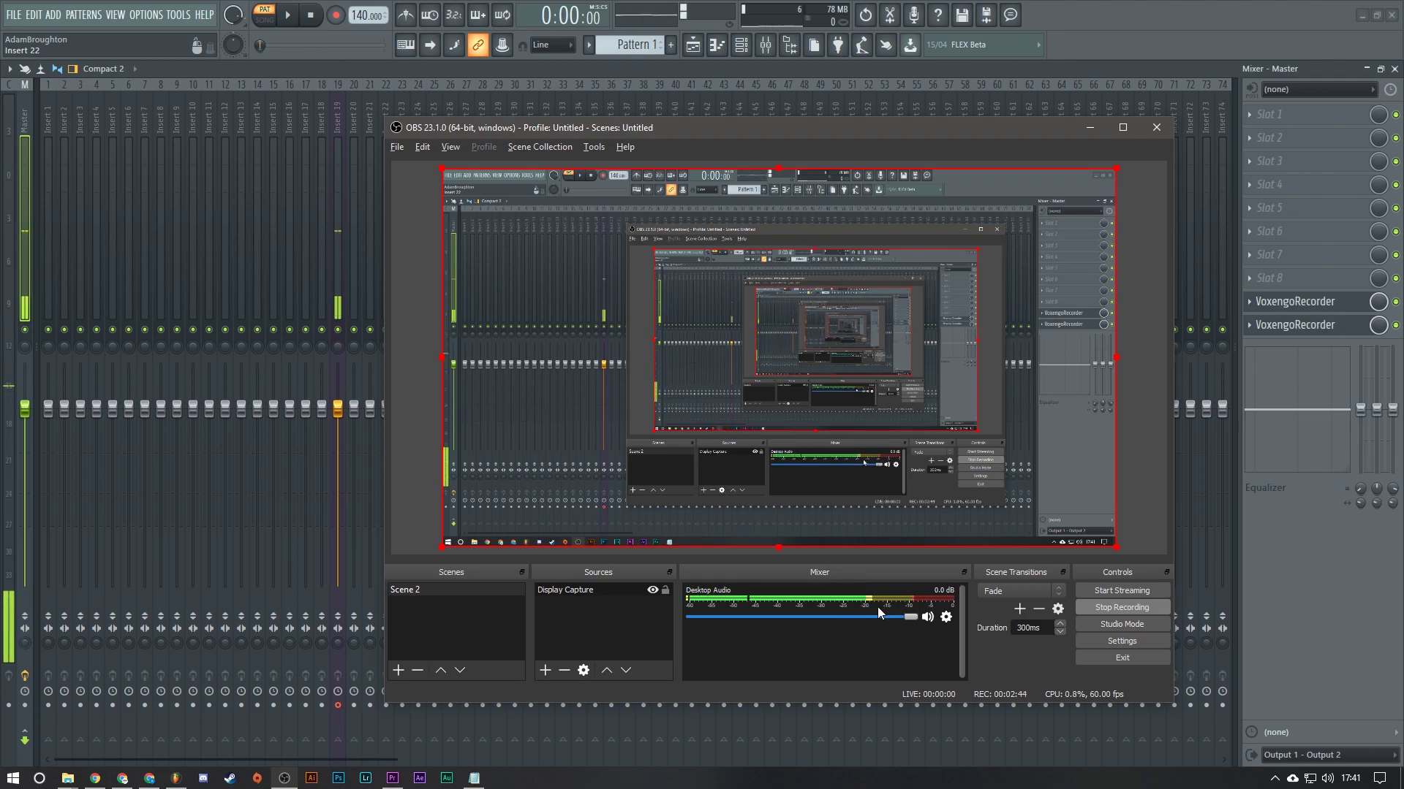
{"action": "left_click", "coordinate": [1326, 312]}
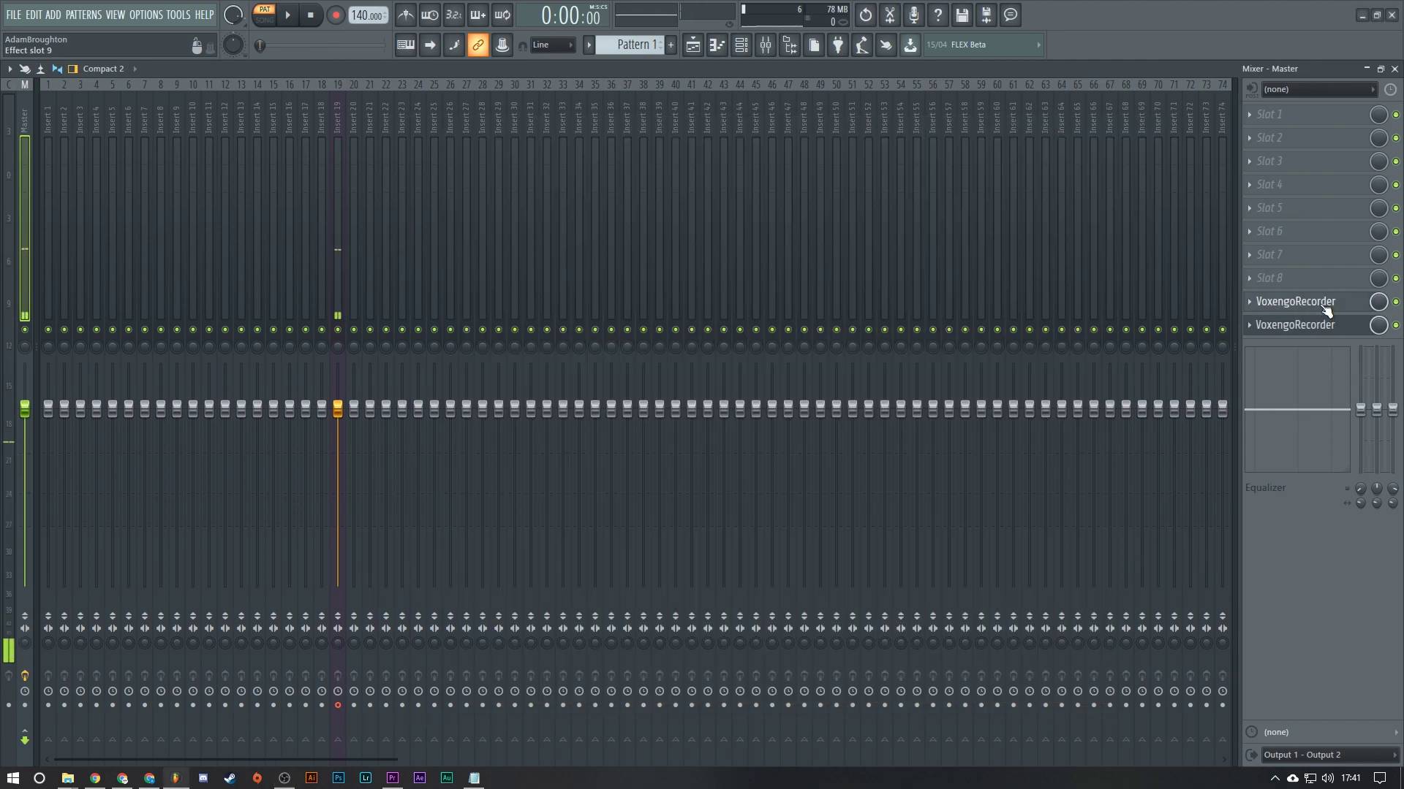
{"action": "left_click", "coordinate": [624, 199]}
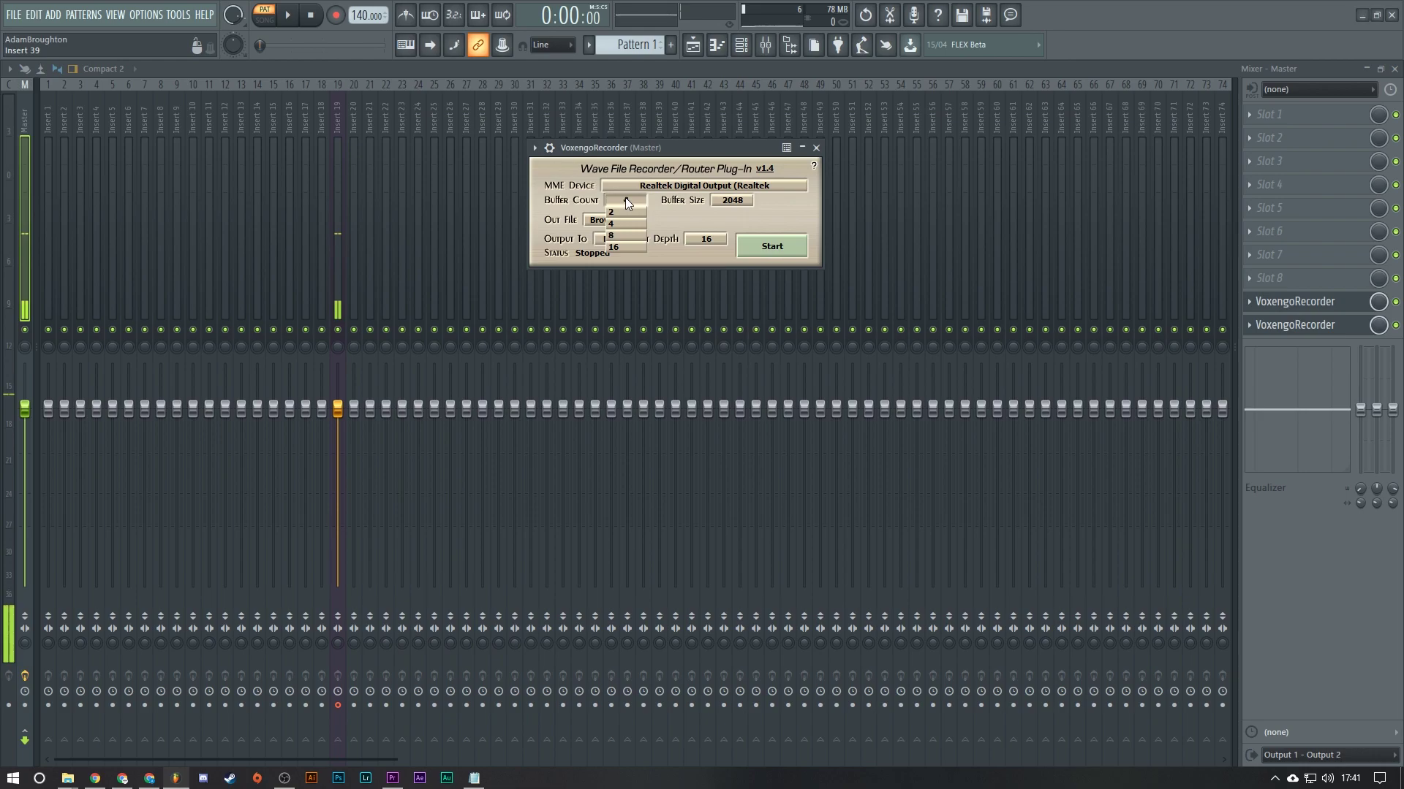
{"action": "left_click", "coordinate": [731, 199]}
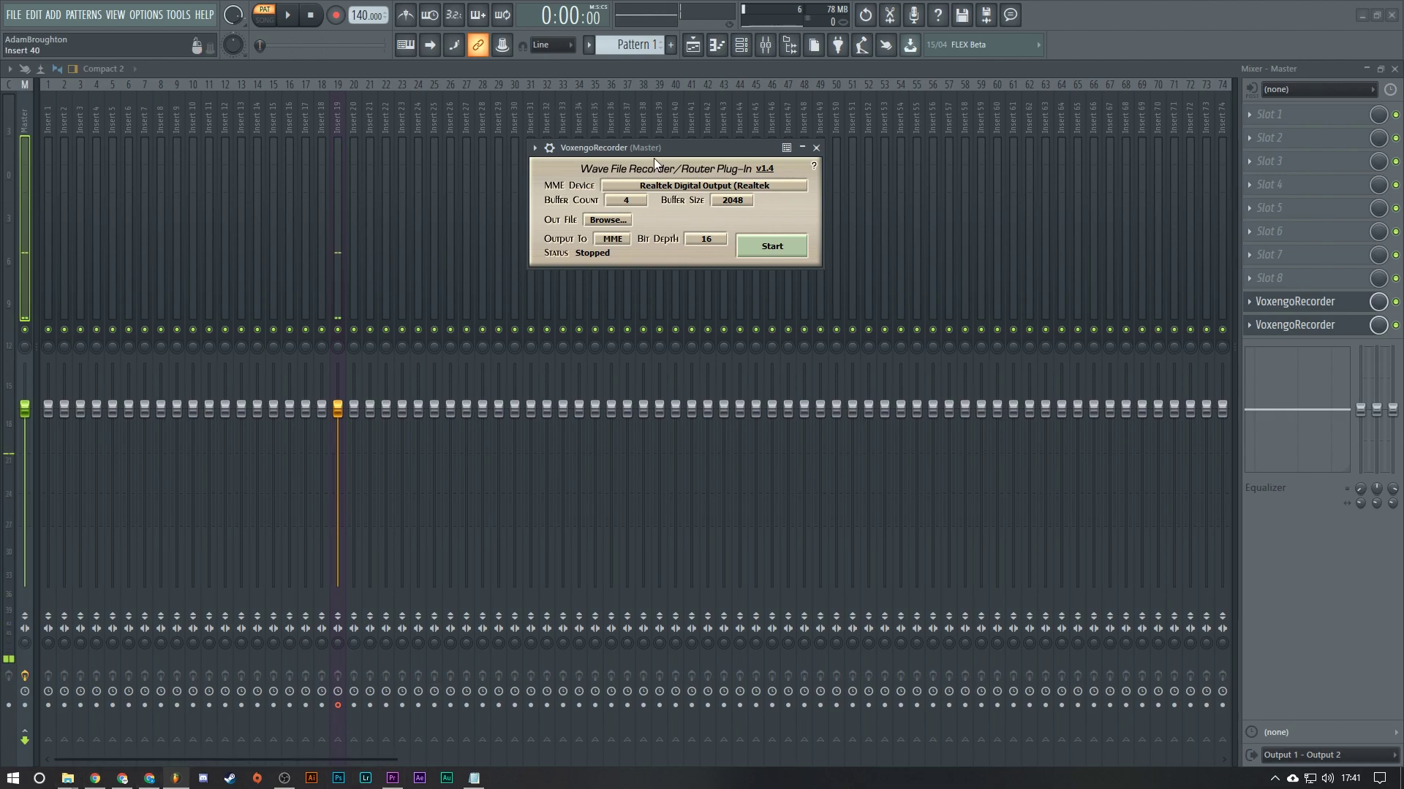
{"action": "left_click_drag", "start_coordinate": [671, 146], "coordinate": [705, 195]}
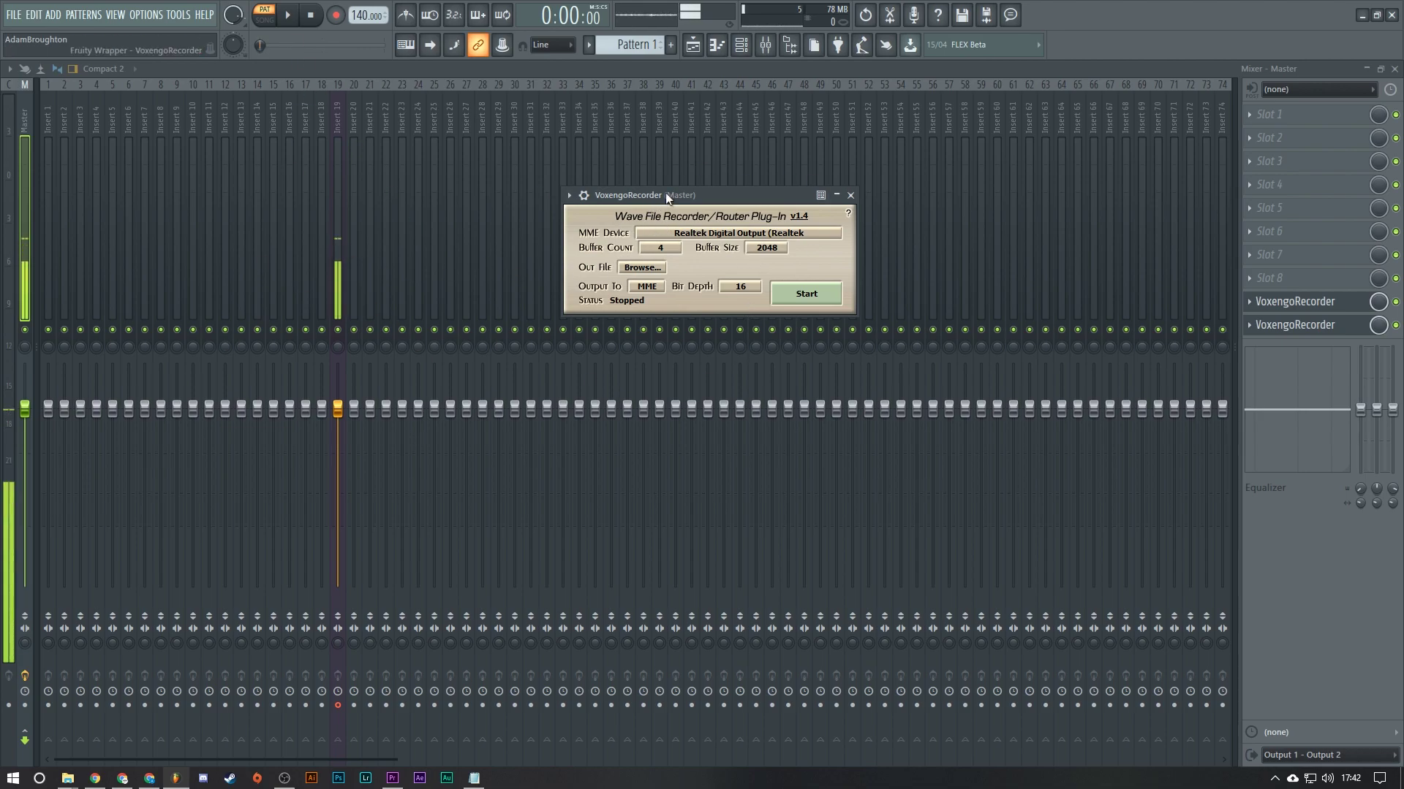
Nudge the recorder window, then select mixer insert 19, closing the plugin.
{"action": "left_click_drag", "start_coordinate": [666, 194], "coordinate": [652, 156]}
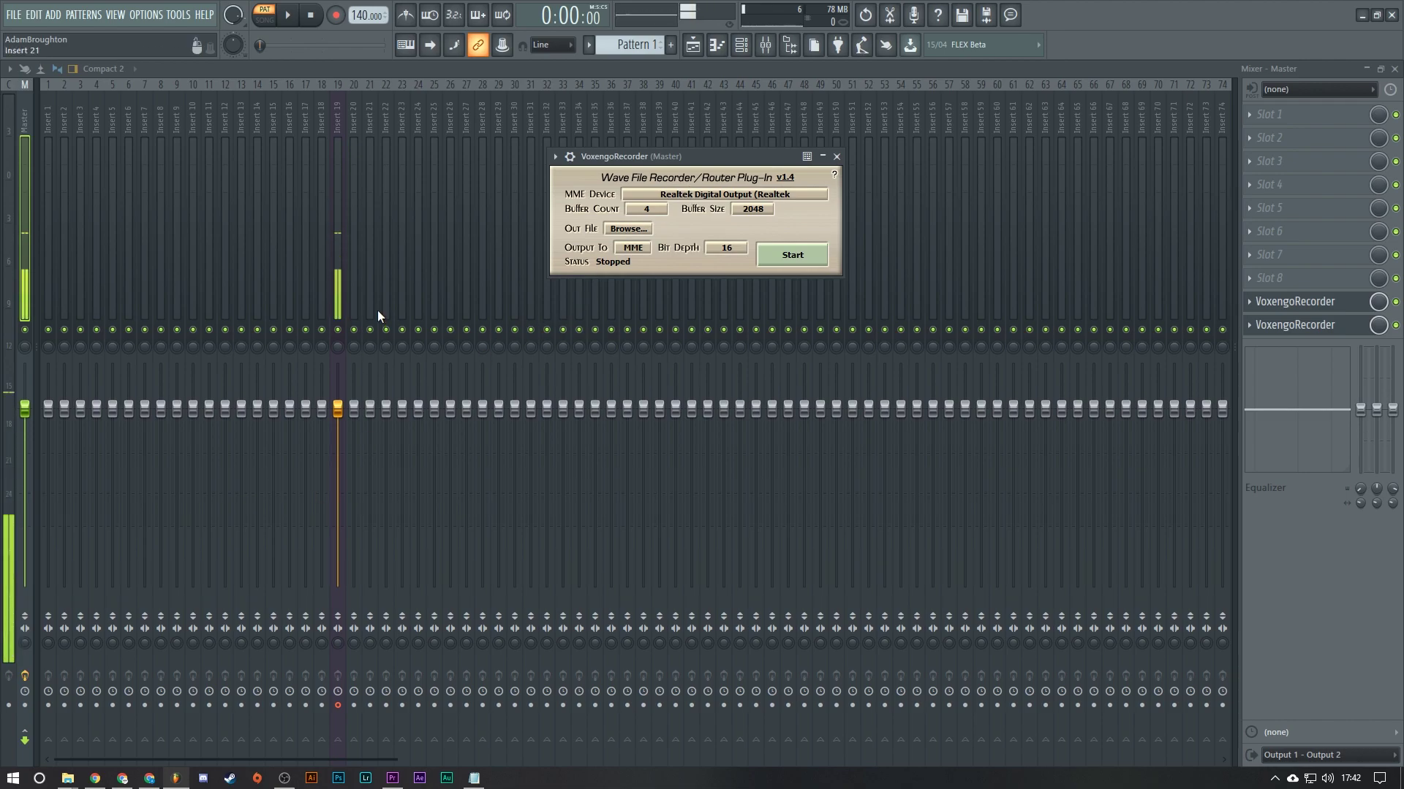
{"action": "left_click", "coordinate": [341, 297]}
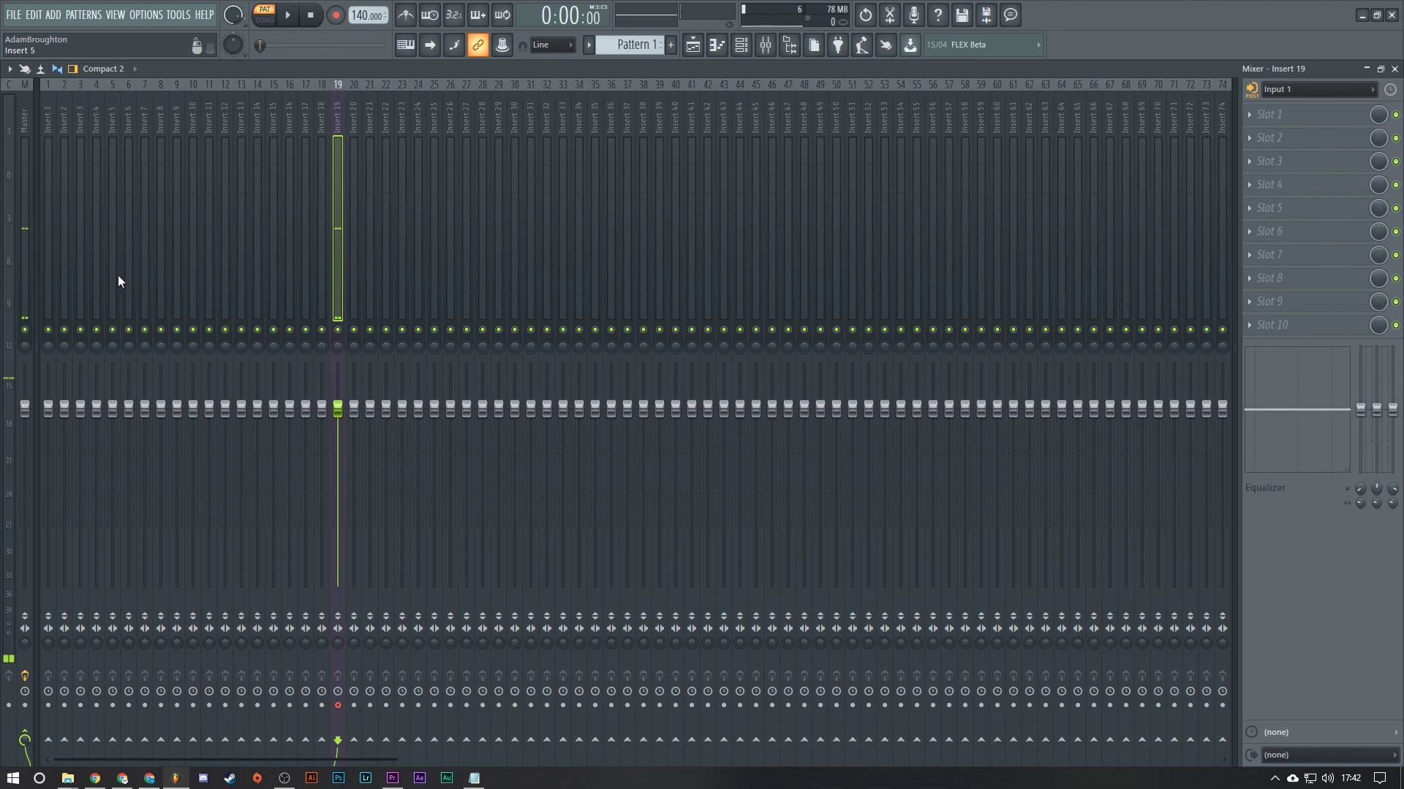
{"action": "left_click", "coordinate": [22, 287]}
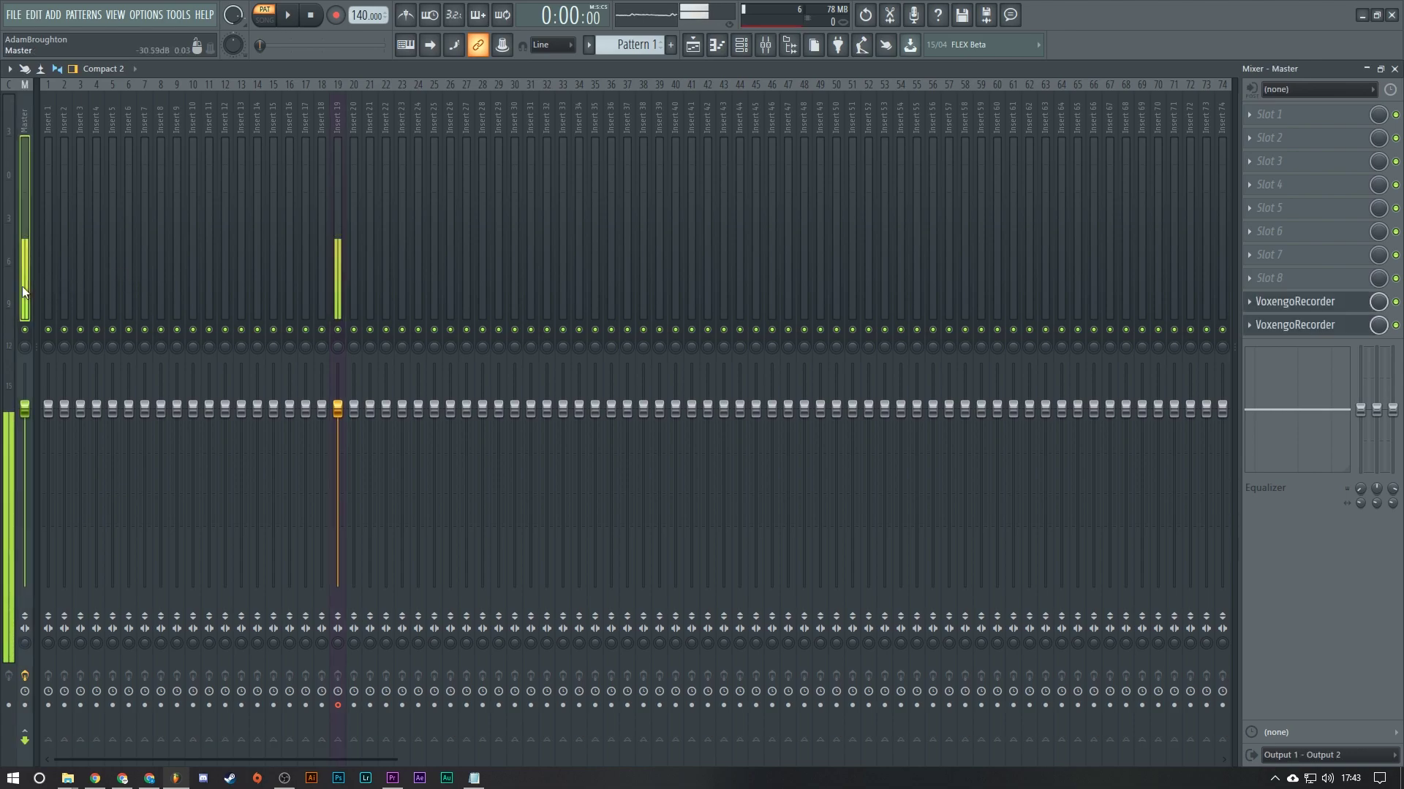
{"action": "left_click", "coordinate": [331, 304]}
{"action": "left_click", "coordinate": [29, 290]}
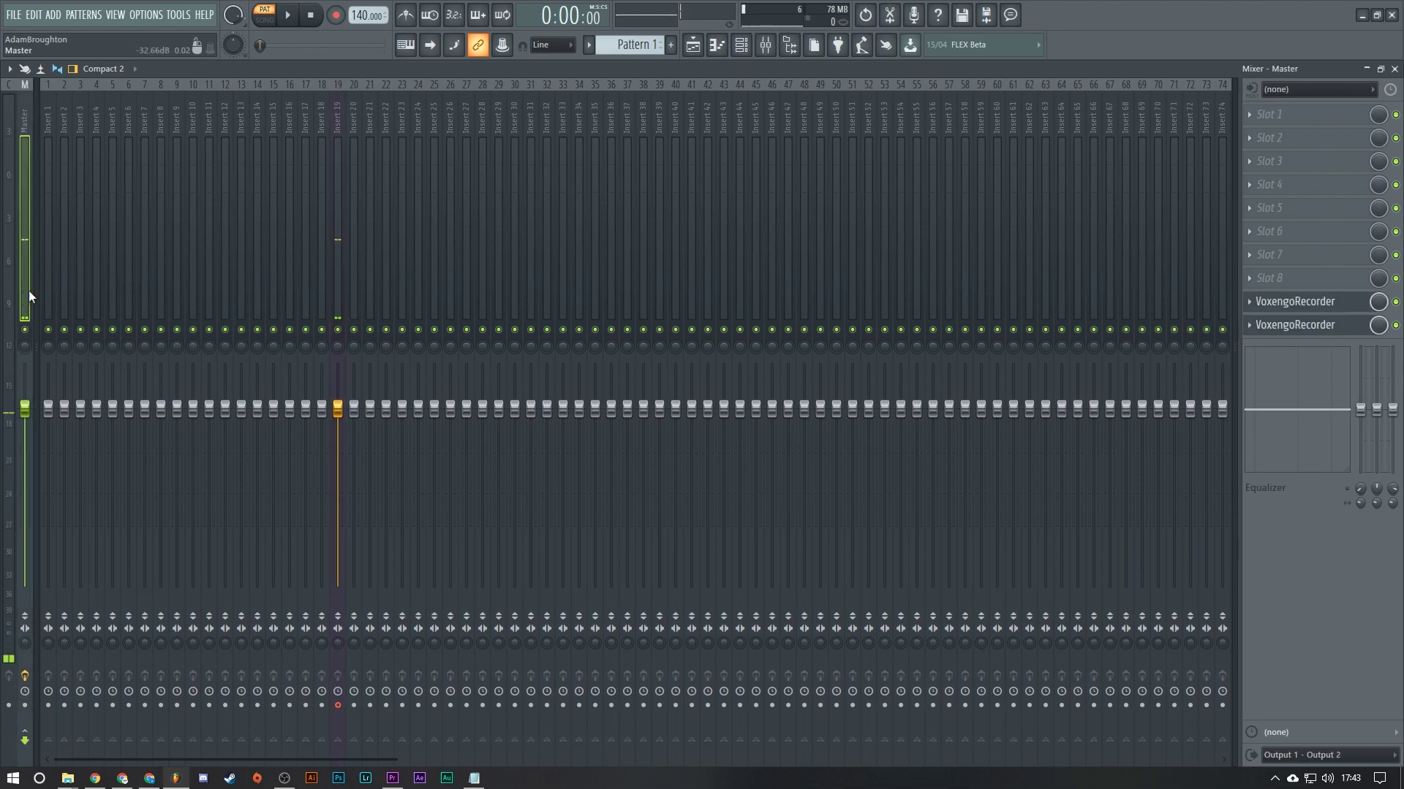
{"action": "left_click", "coordinate": [334, 290]}
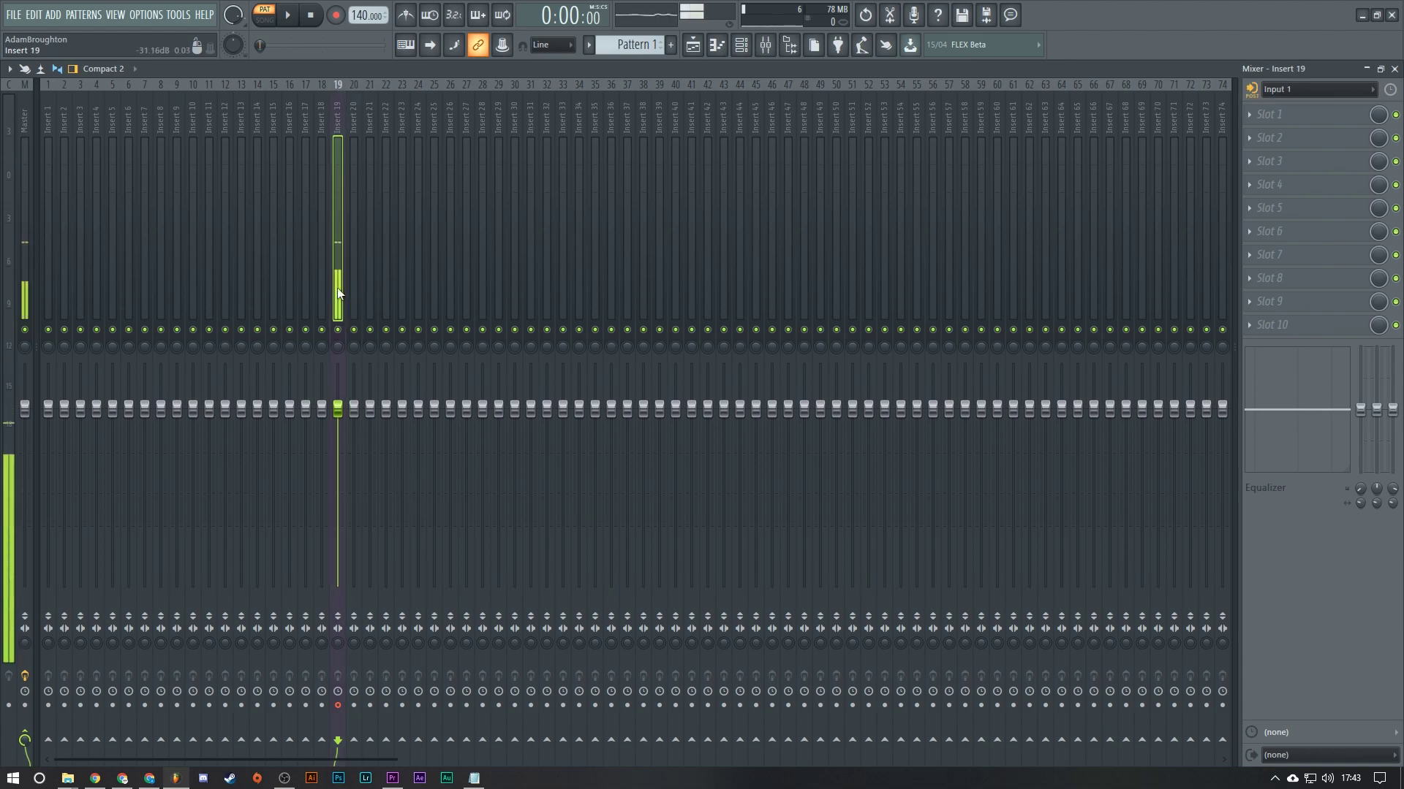
{"action": "left_click", "coordinate": [21, 281]}
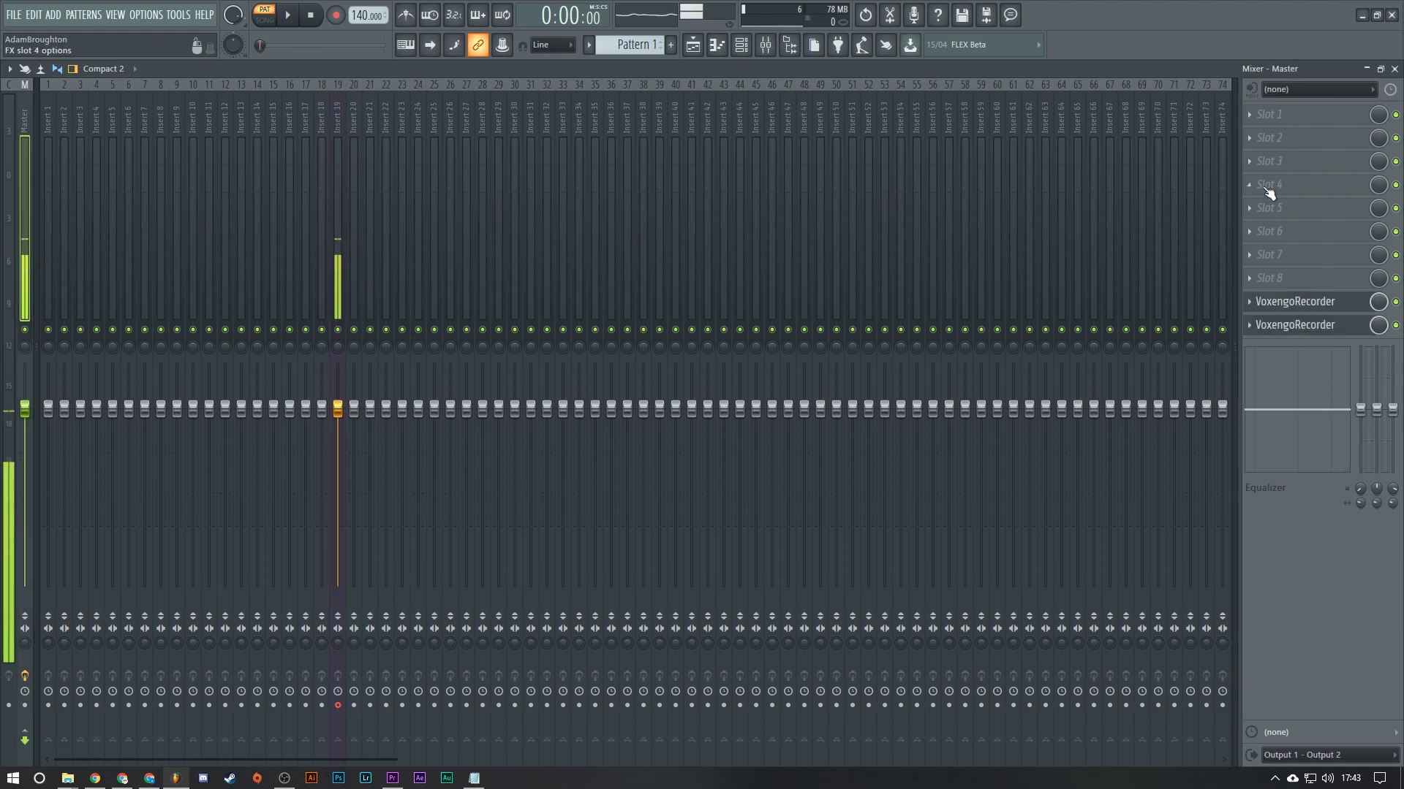
{"action": "left_click", "coordinate": [1291, 302]}
{"action": "left_click_drag", "start_coordinate": [693, 164], "coordinate": [680, 204]}
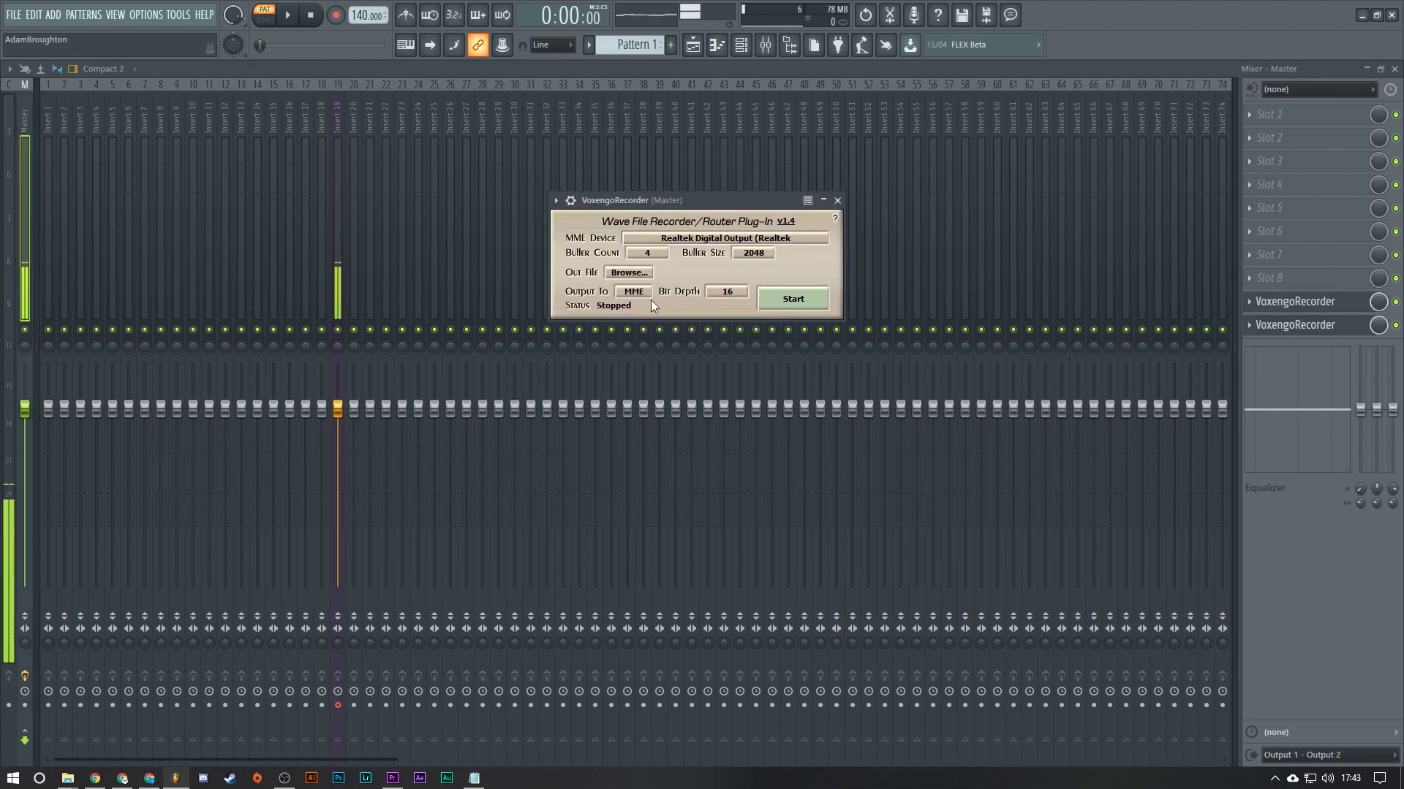